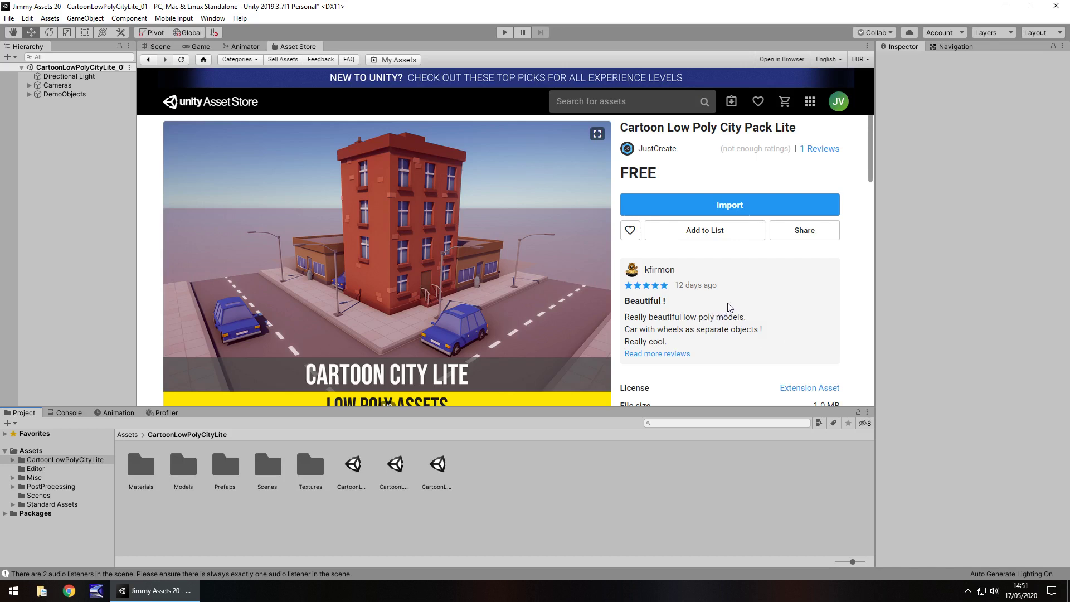
# Switch to the Scene view and orbit down to a low angle beside the brick building
pyautogui.click(166, 46)
pyautogui.keyDown('alt'); pyautogui.moveTo(565, 275); pyautogui.dragTo(655, 268); pyautogui.keyUp('alt')
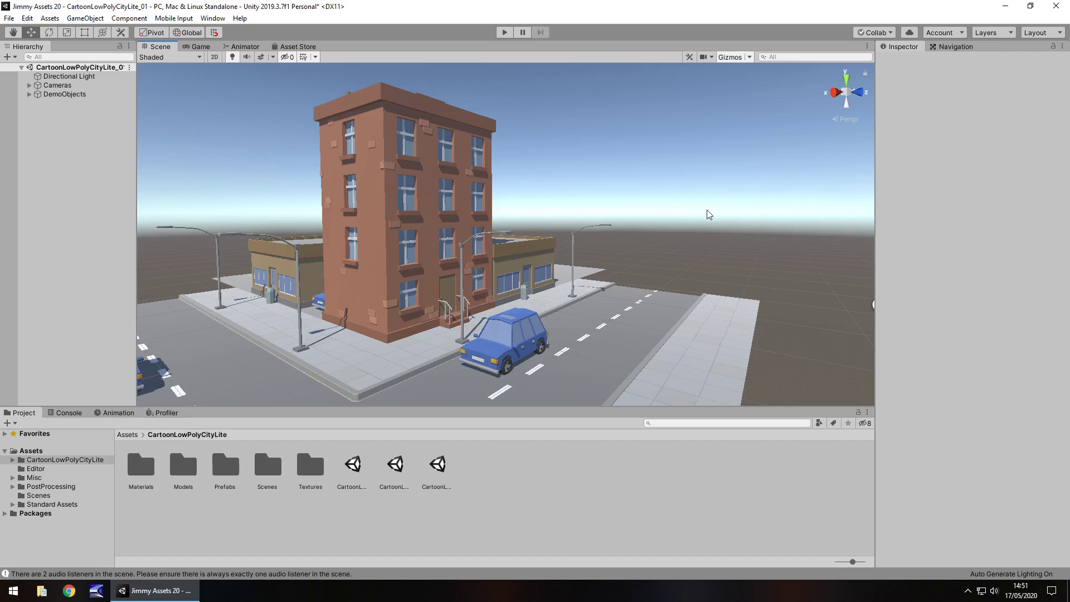
# Rotate the view and tilt it down over the street corner with the blue cars
pyautogui.moveTo(710, 212); pyautogui.dragTo(690, 242, button='right')
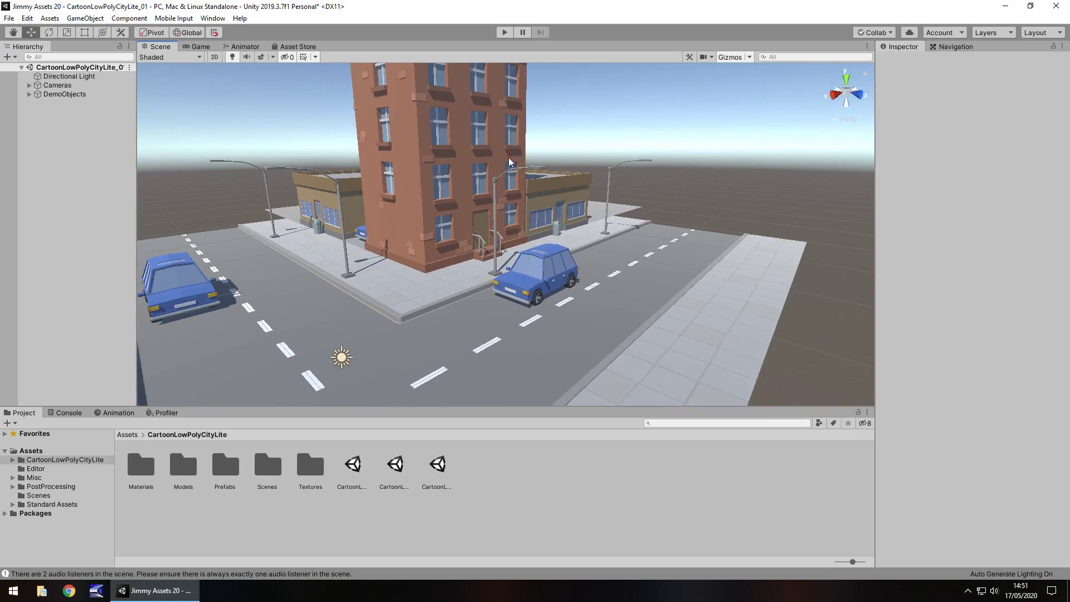
pyautogui.moveTo(446, 199); pyautogui.dragTo(416, 230, button='right')
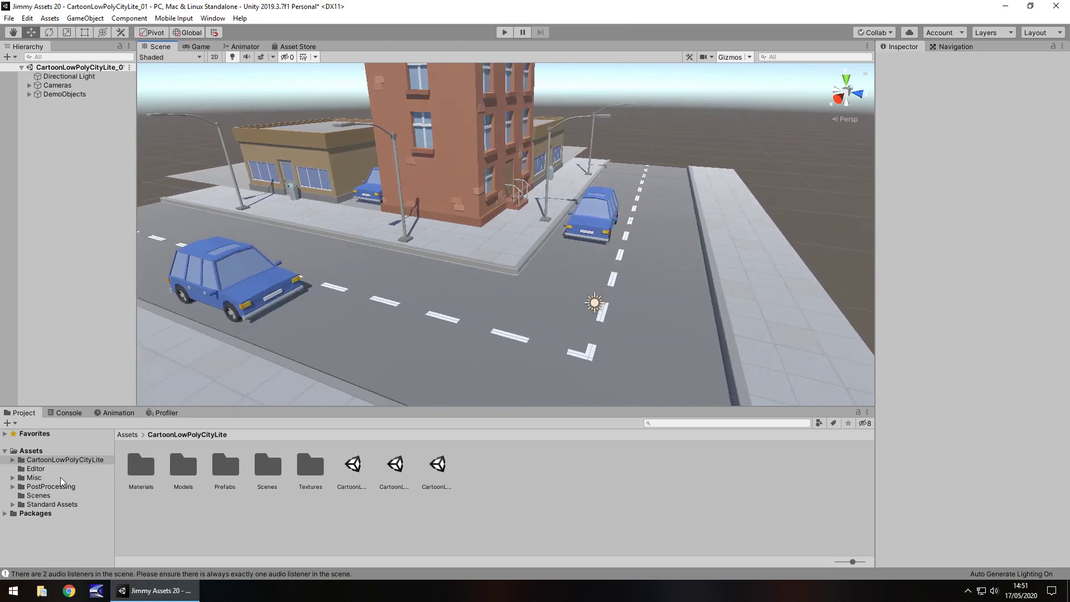
# Expand CartoonLowPolyCityLite, view each subfolder through Textures, then orbit to look down the street
pyautogui.click(13, 460)
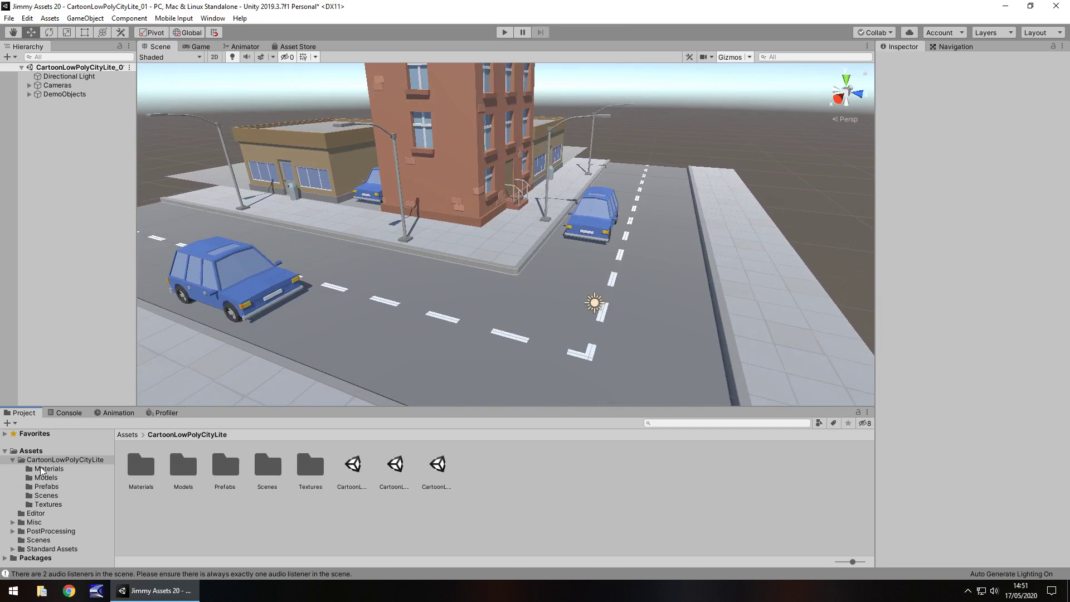
pyautogui.click(43, 469)
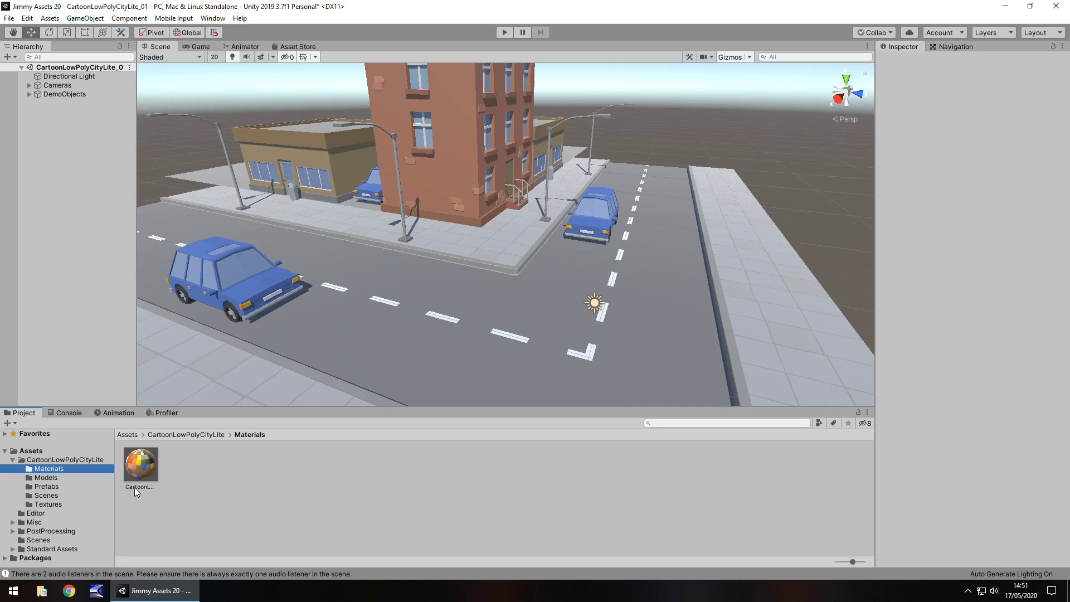
pyautogui.click(47, 478)
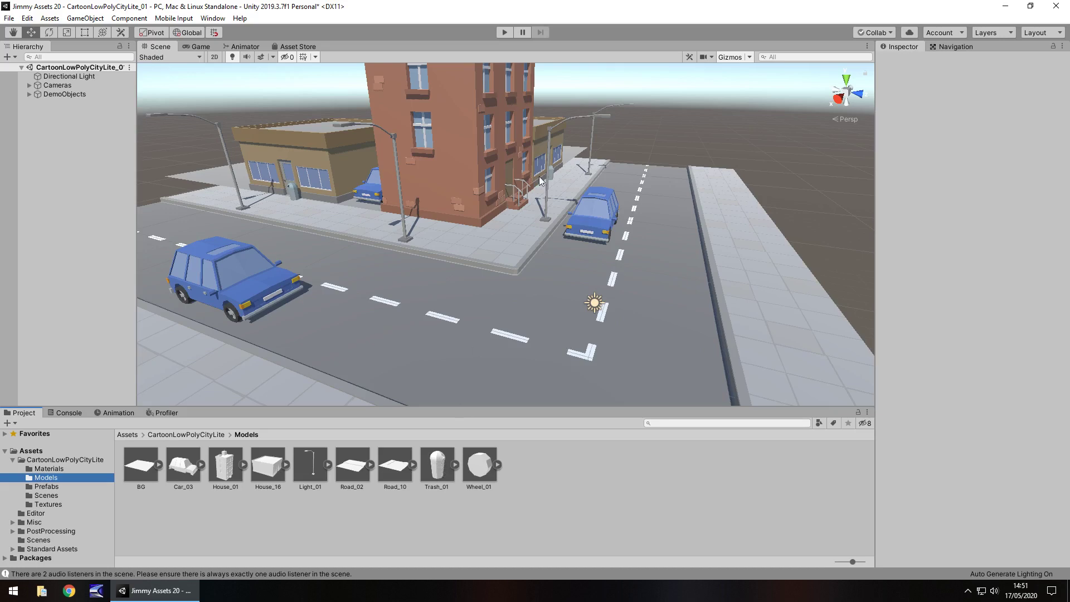
pyautogui.click(55, 486)
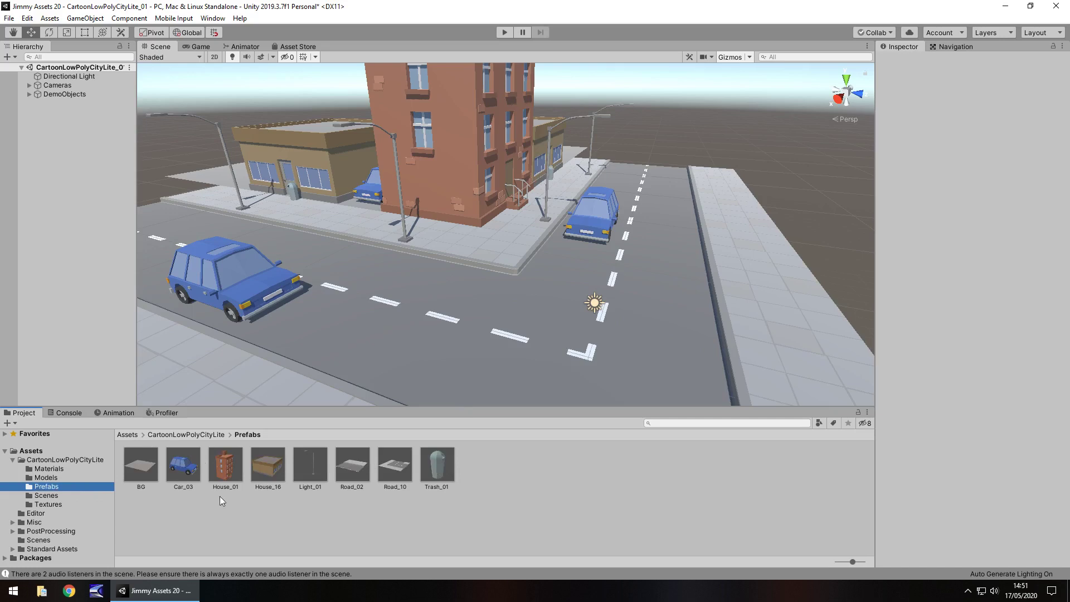
pyautogui.click(50, 496)
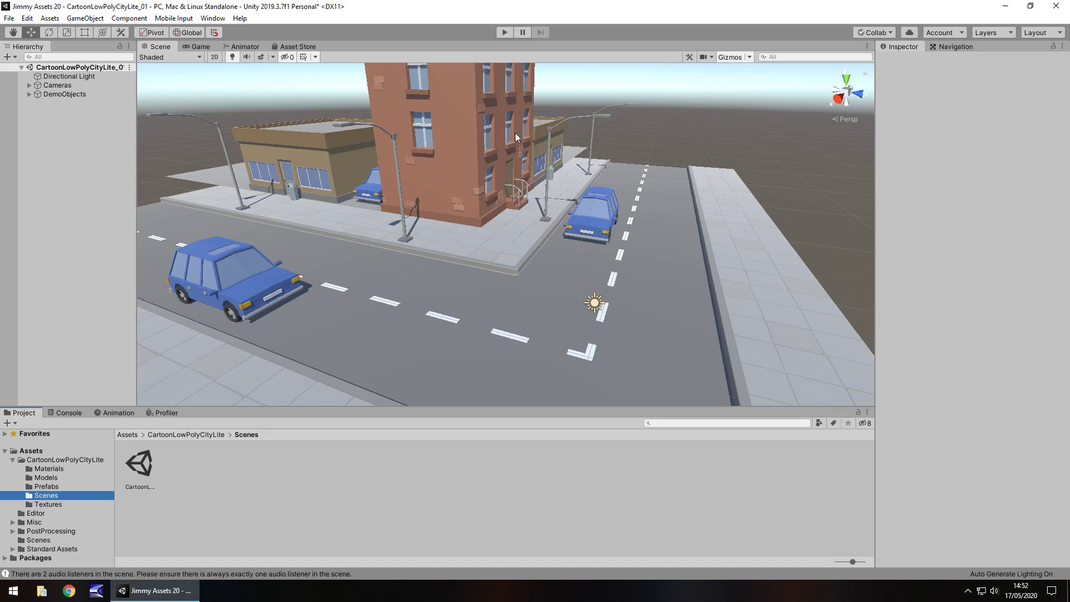
pyautogui.click(53, 504)
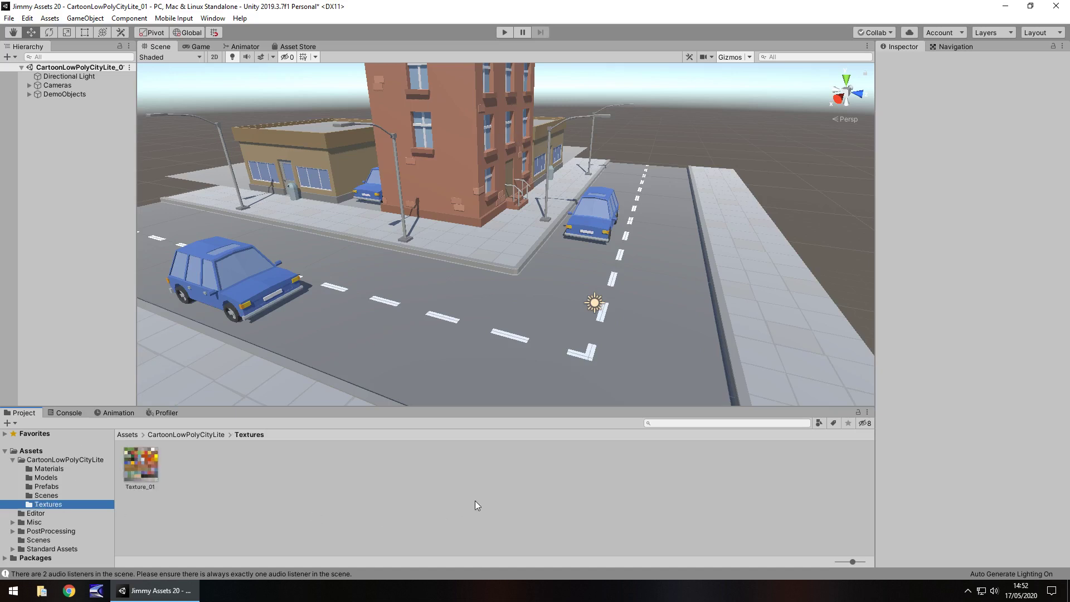
pyautogui.keyDown('alt'); pyautogui.moveTo(675, 309); pyautogui.dragTo(507, 229); pyautogui.keyUp('alt')
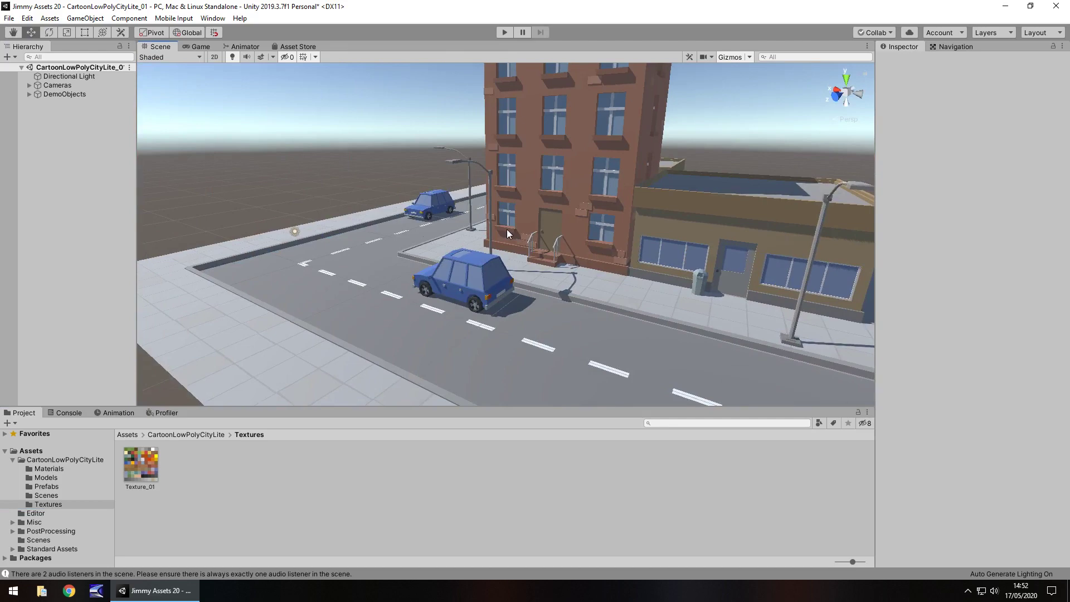
pyautogui.keyDown('alt'); pyautogui.moveTo(443, 248); pyautogui.dragTo(474, 304); pyautogui.keyUp('alt')
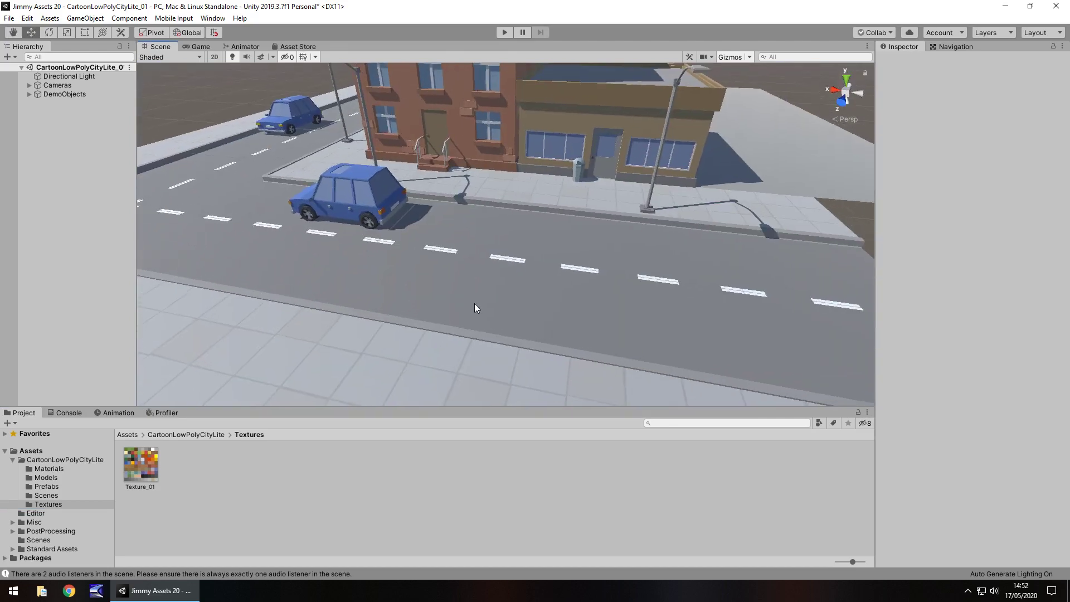
# Show the pack's root folder and step through its .unitypackage files, ending on LWRP_2018.3
pyautogui.click(52, 460)
pyautogui.click(353, 466)
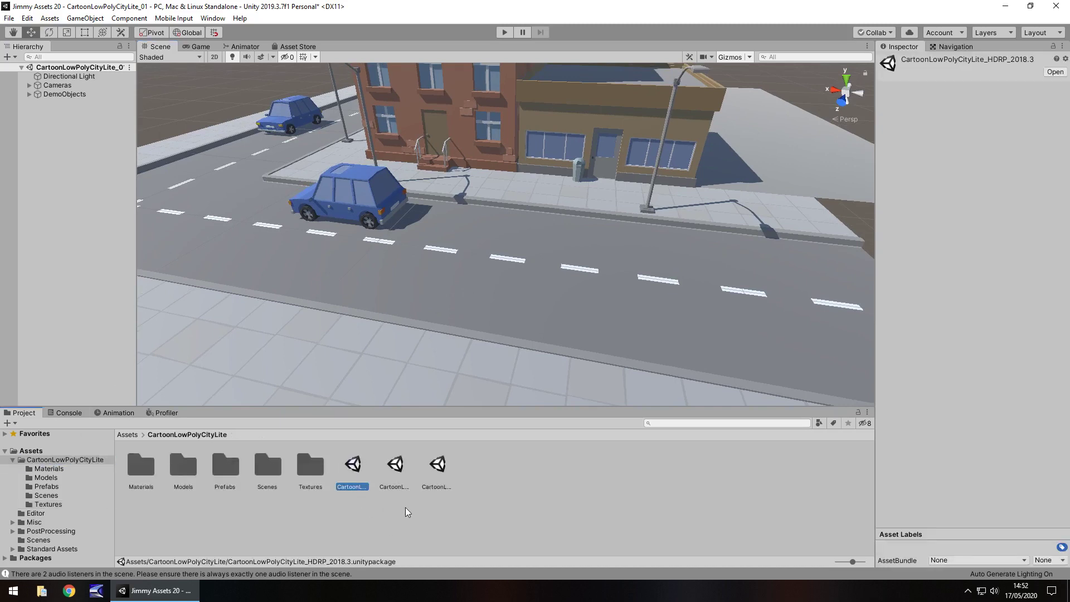
pyautogui.press('Right')
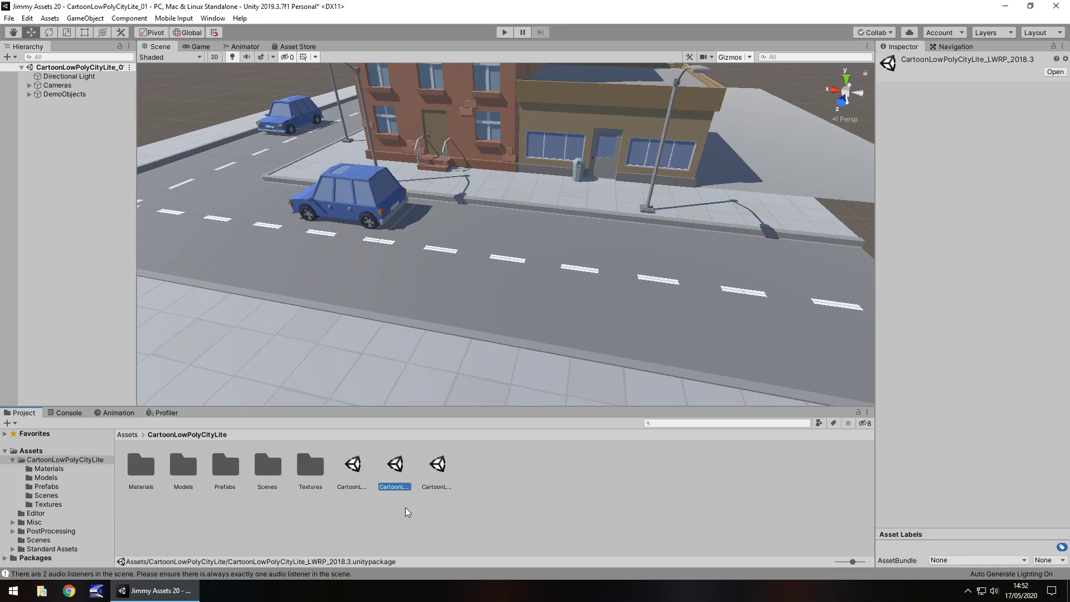
pyautogui.press('Right')
pyautogui.press('Left')
pyautogui.press('Left')
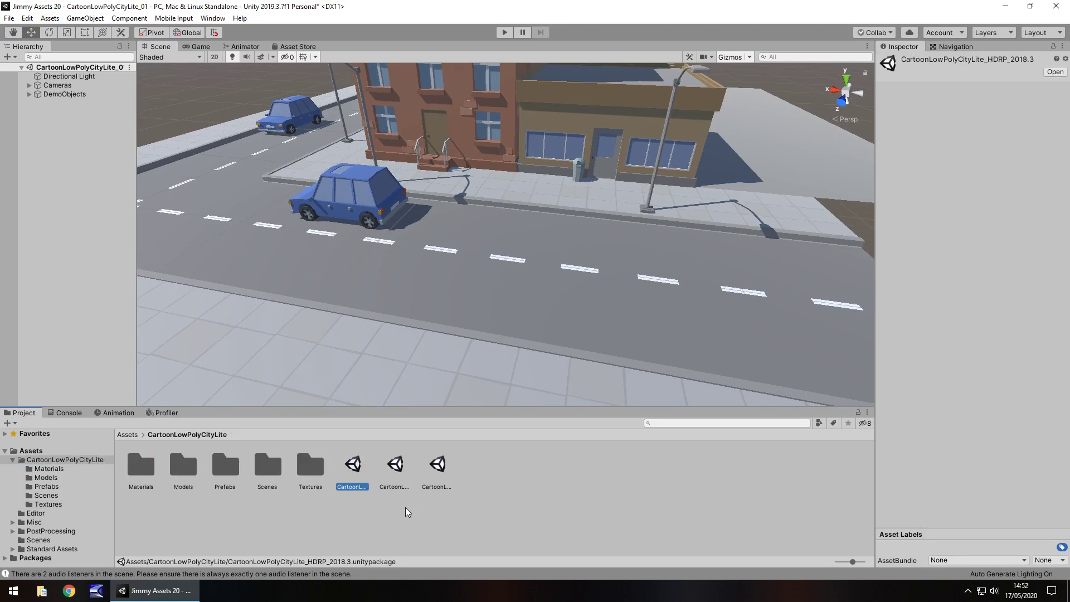
pyautogui.press('Right')
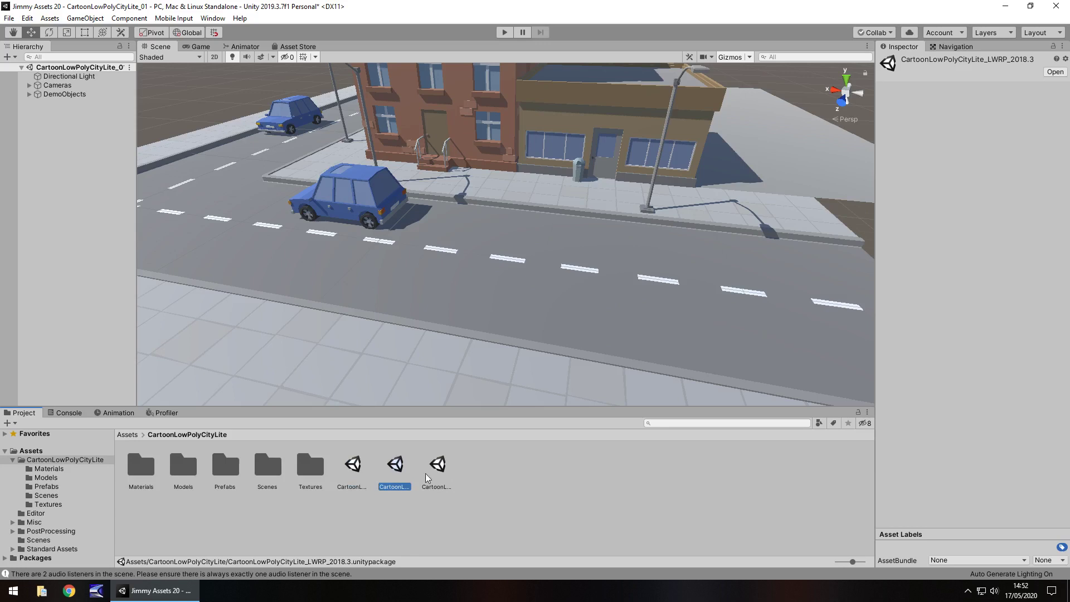
# Clear the package selection and zoom the view in beside the blue car
pyautogui.click(573, 477)
pyautogui.moveTo(449, 323); pyautogui.dragTo(383, 226, button='right')
pyautogui.scroll(3, 406, 272)
pyautogui.moveTo(406, 272); pyautogui.dragTo(433, 205, button='right')
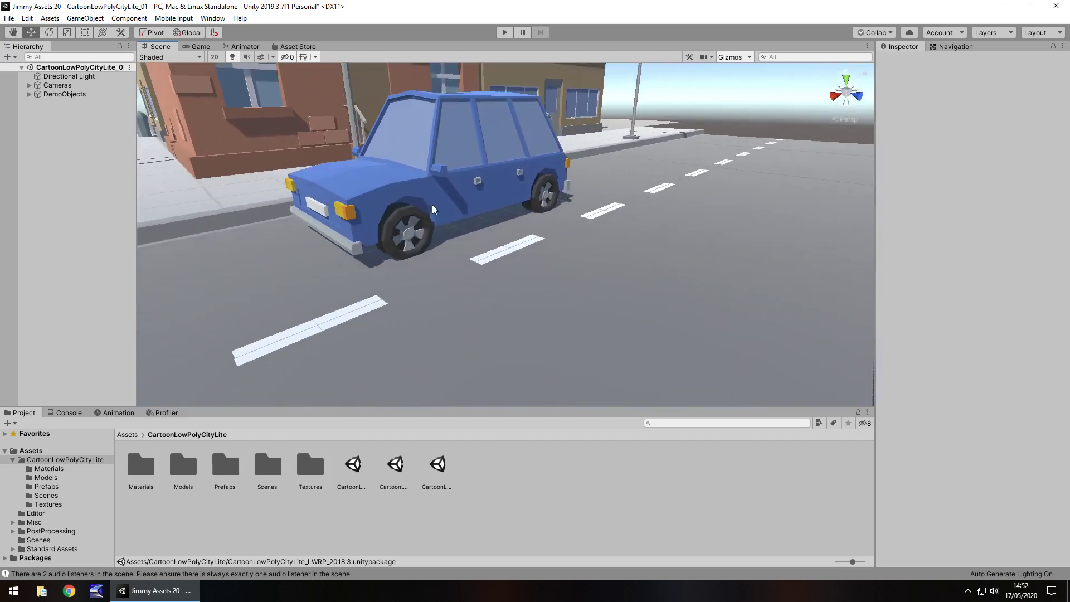
# Expand DemoObjects and Car_03 (1), selecting its wheels Wheel_01, Wheel_02, Wheel_04 and the body
pyautogui.click(29, 94)
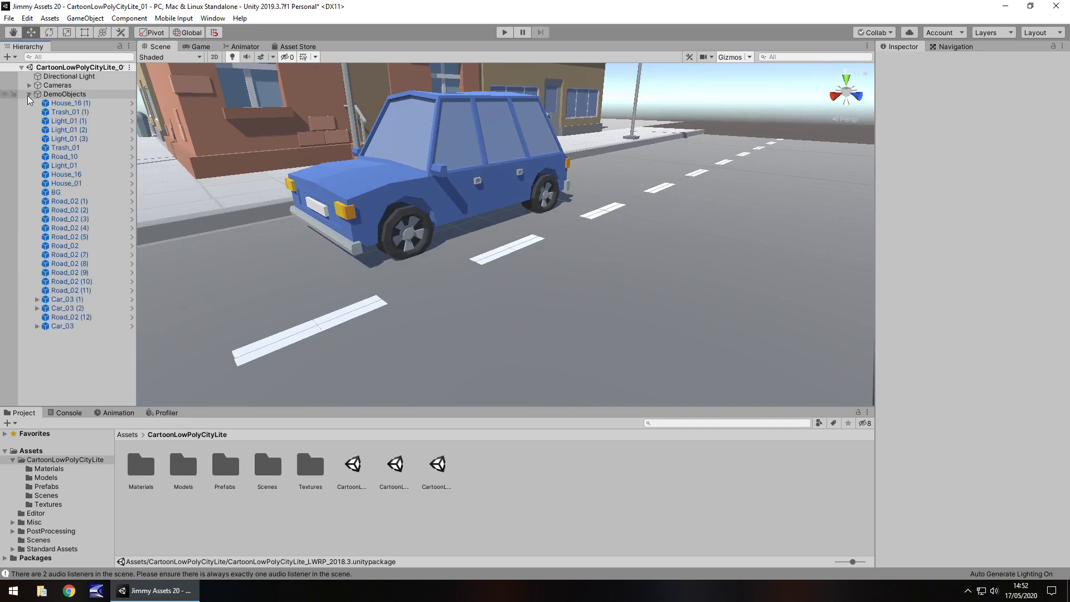
pyautogui.click(37, 299)
pyautogui.click(399, 249)
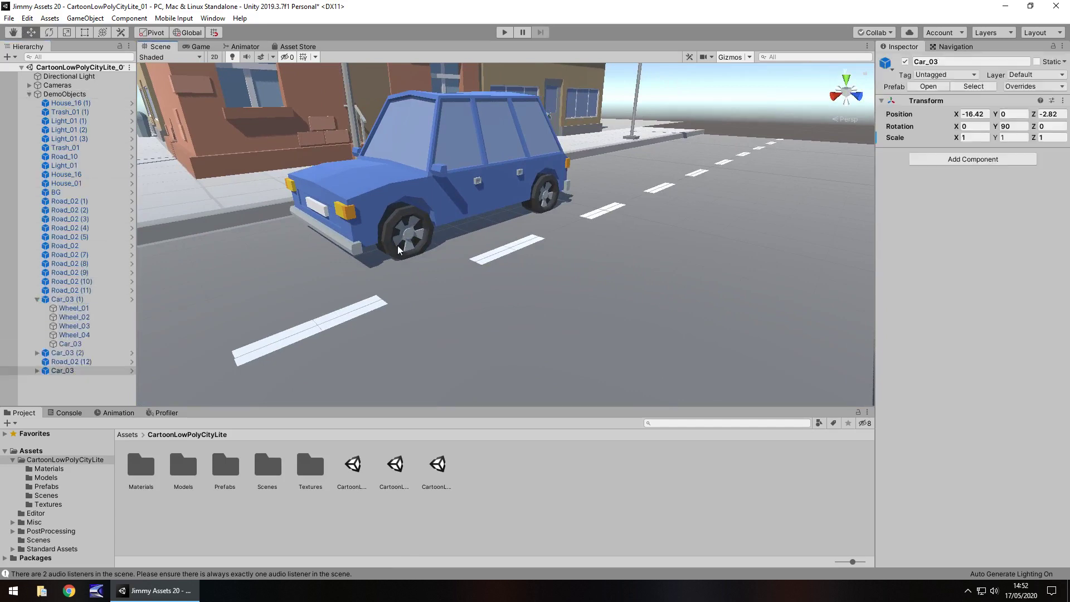
pyautogui.click(398, 250)
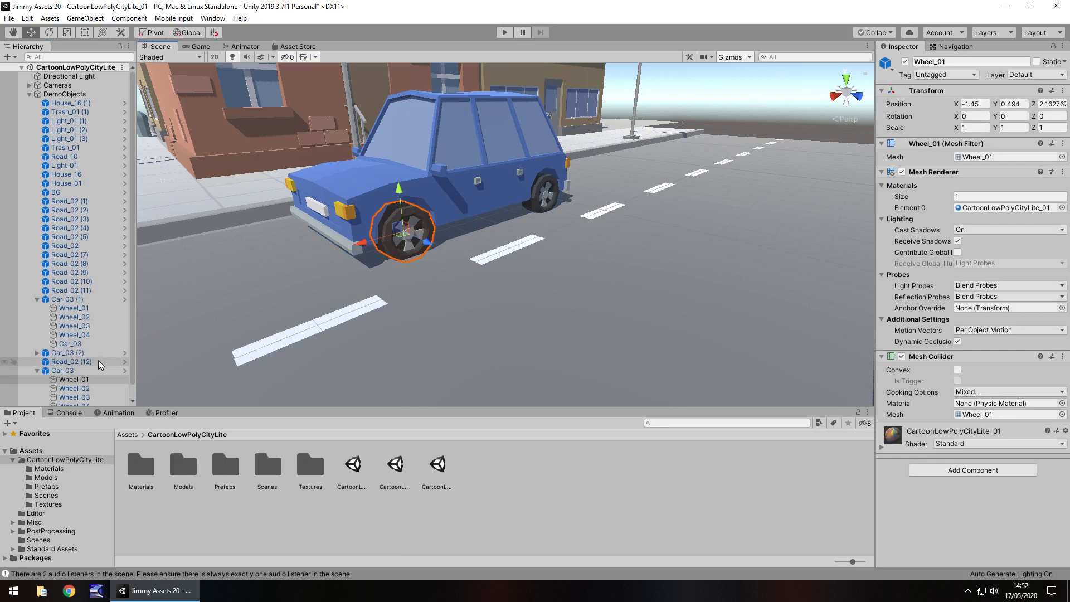
pyautogui.click(85, 389)
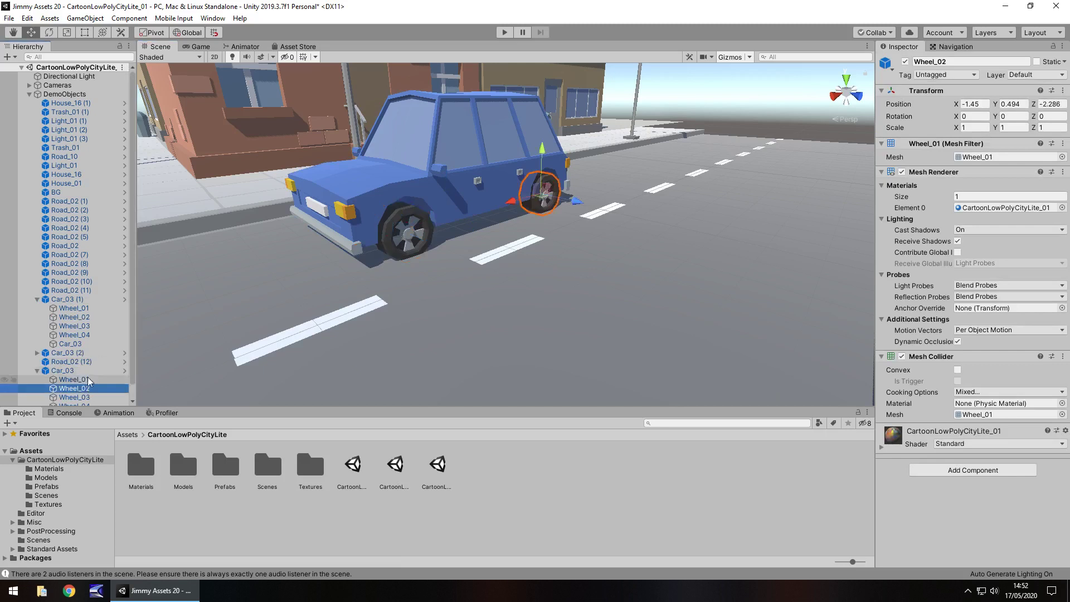
pyautogui.scroll(-1, 88, 379)
pyautogui.press('Down')
pyautogui.press('Down')
pyautogui.press('Down')
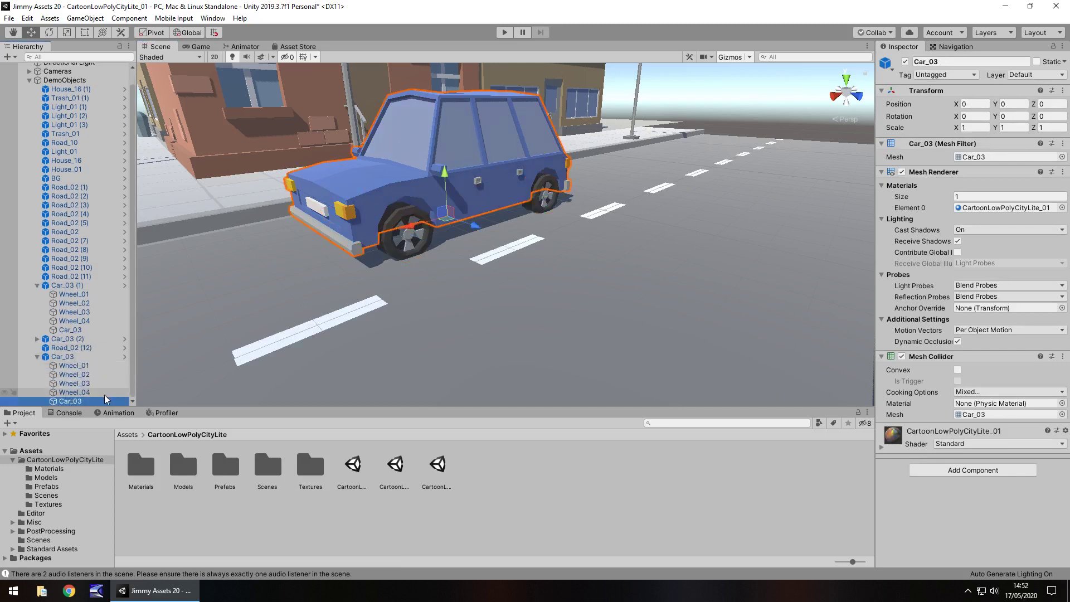
pyautogui.press('Up')
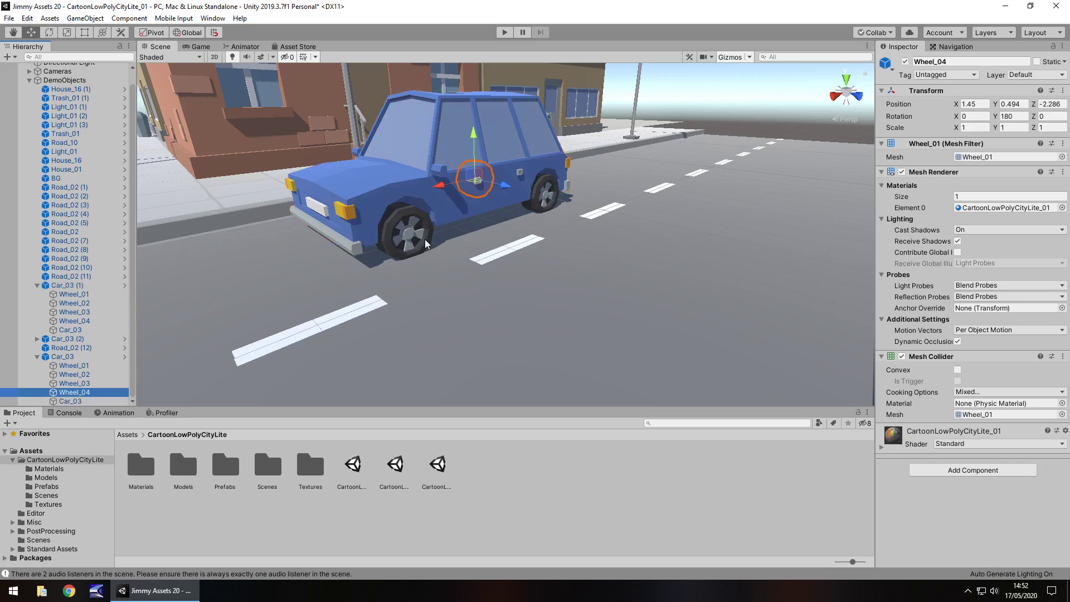
# Pull the view back out and orbit around to the building's other side
pyautogui.moveTo(425, 239); pyautogui.dragTo(483, 227, button='right')
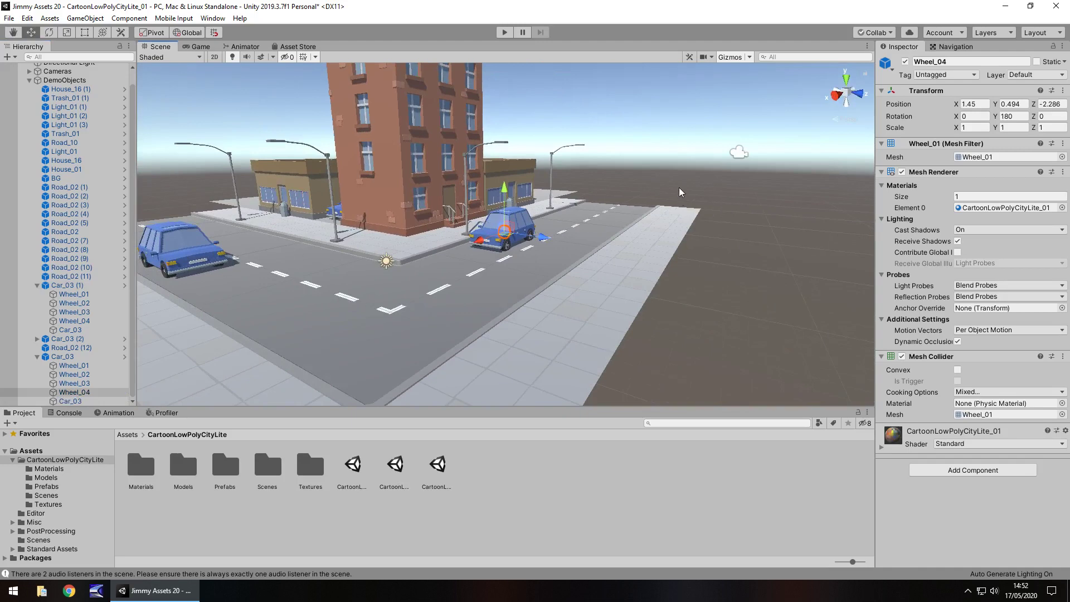
pyautogui.keyDown('alt'); pyautogui.moveTo(679, 188); pyautogui.dragTo(349, 282); pyautogui.keyUp('alt')
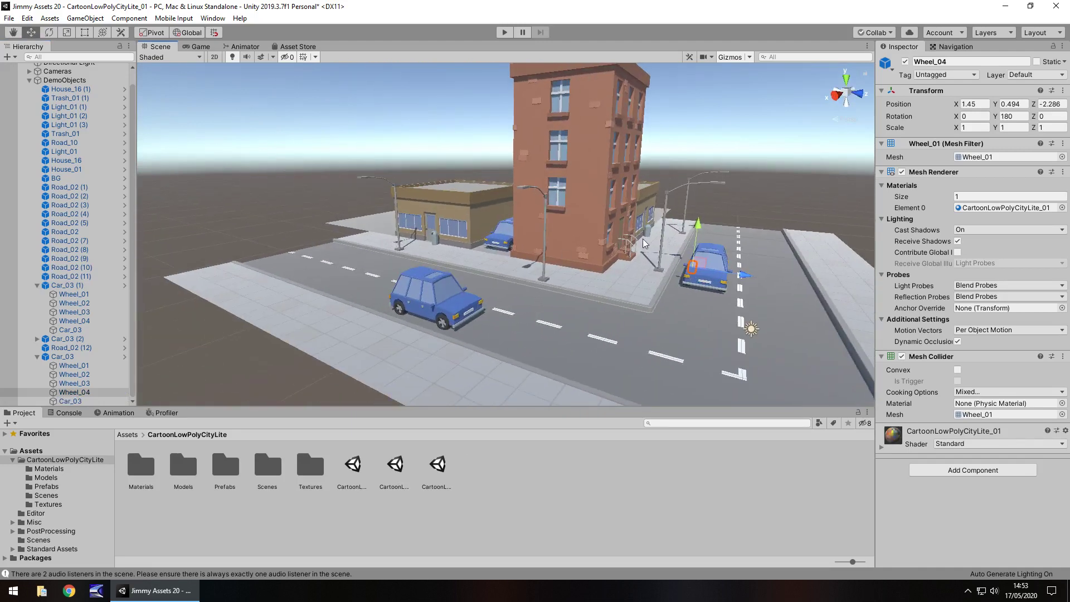
pyautogui.scroll(5, 643, 239)
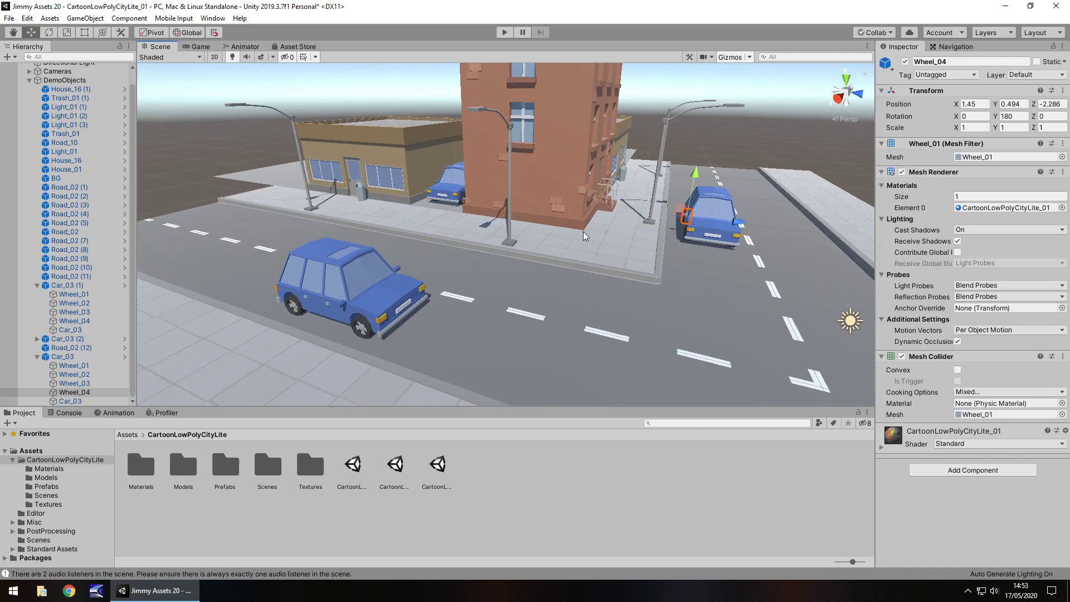
# Collapse DemoObjects, expand the Cameras group and select Camera1
pyautogui.click(29, 81)
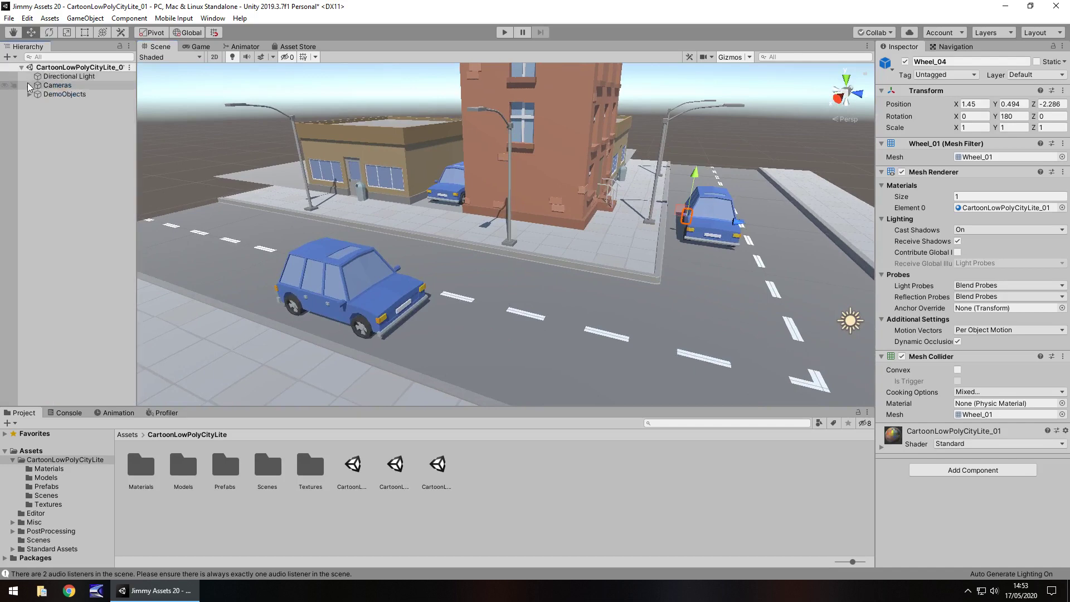
pyautogui.click(30, 85)
pyautogui.click(60, 94)
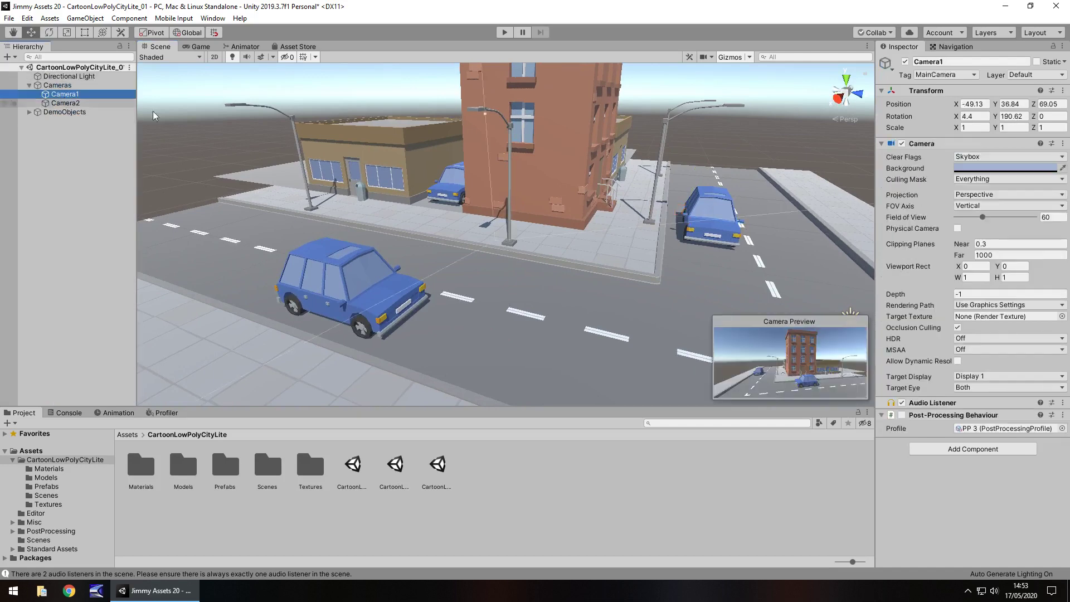
# Enable Camera1's Post-Processing Behaviour and compare the Game view with it off and on
pyautogui.click(903, 415)
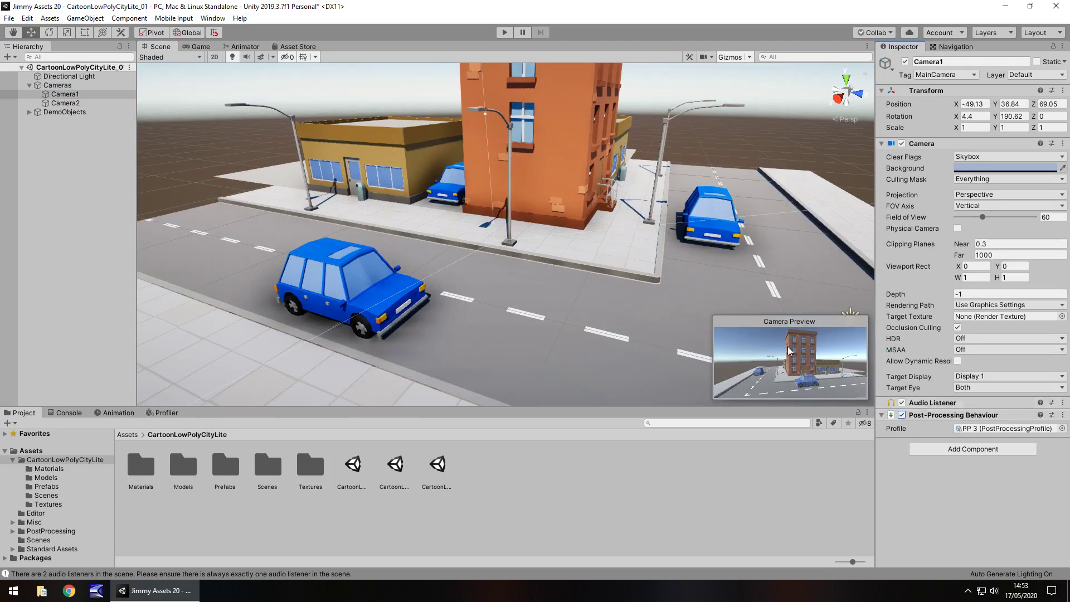
pyautogui.click(198, 46)
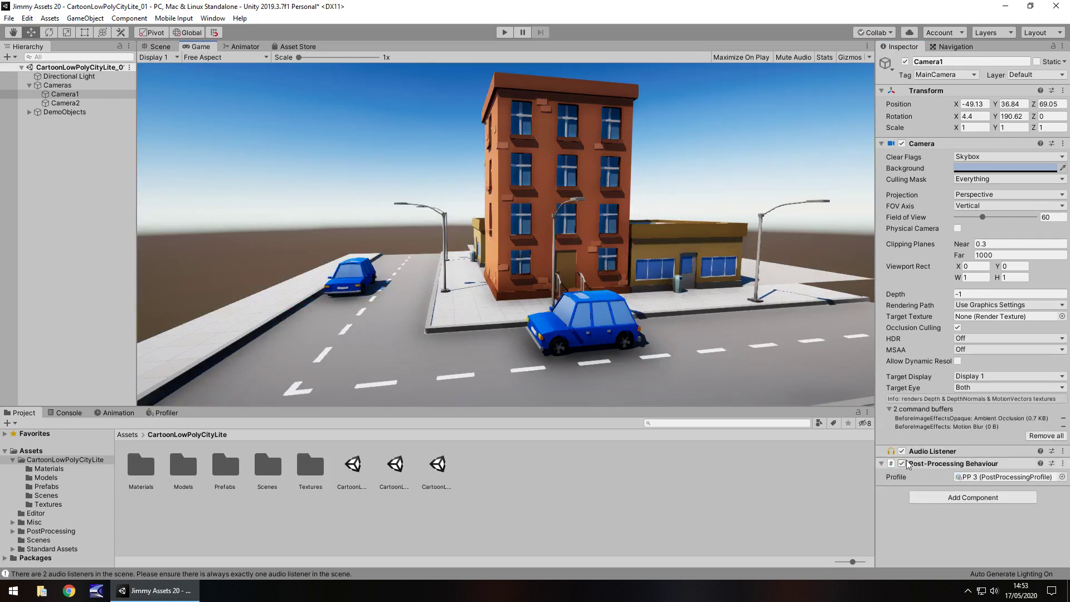
pyautogui.click(903, 464)
pyautogui.click(903, 464)
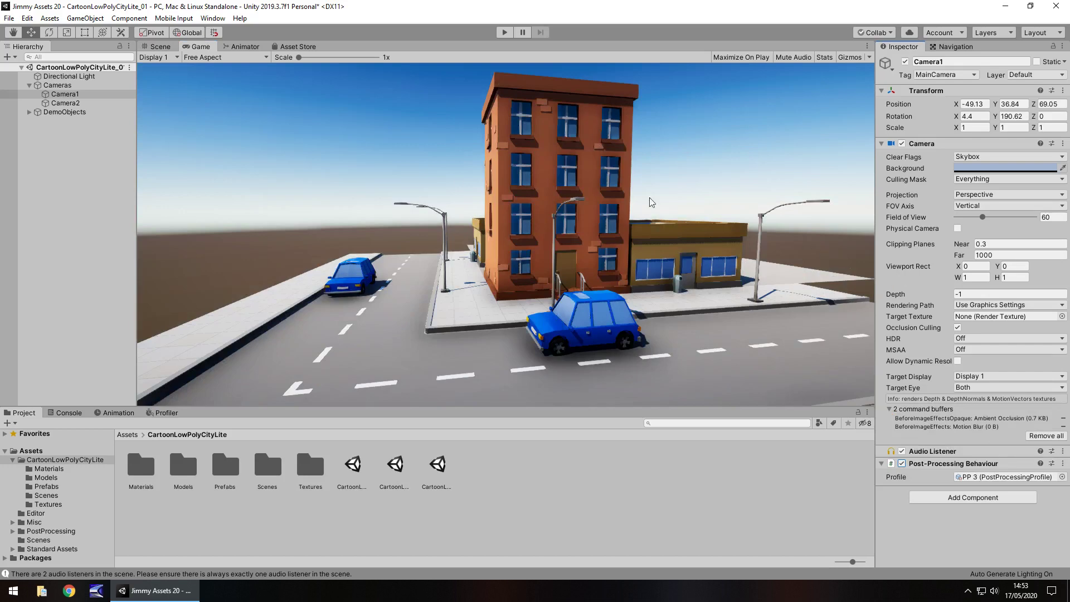
# Select Road_10 in the Scene view and raise its material's Smoothness to 0.809
pyautogui.click(161, 46)
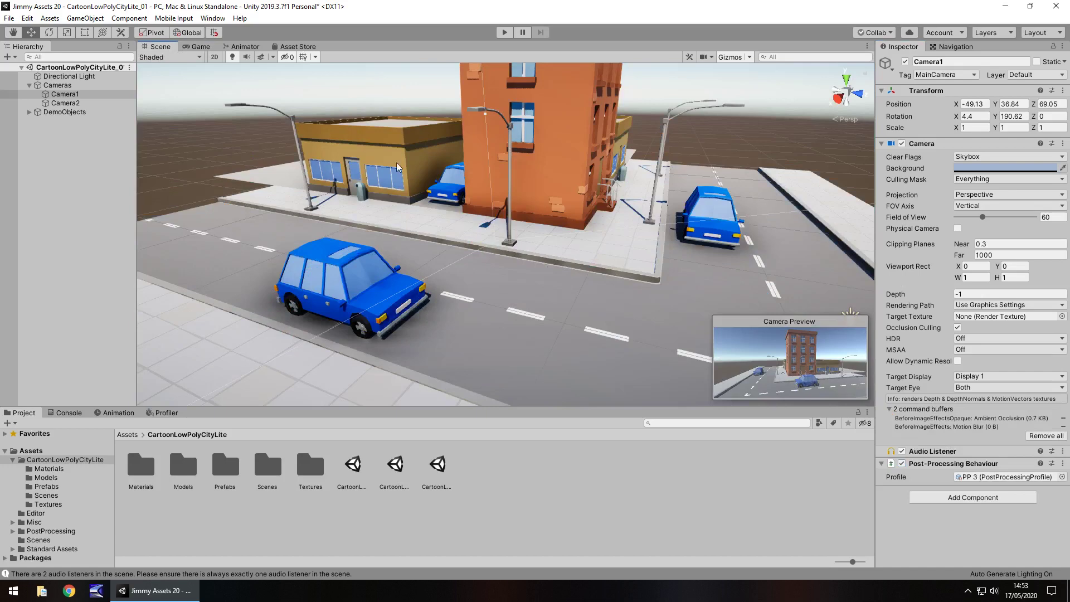
pyautogui.click(585, 294)
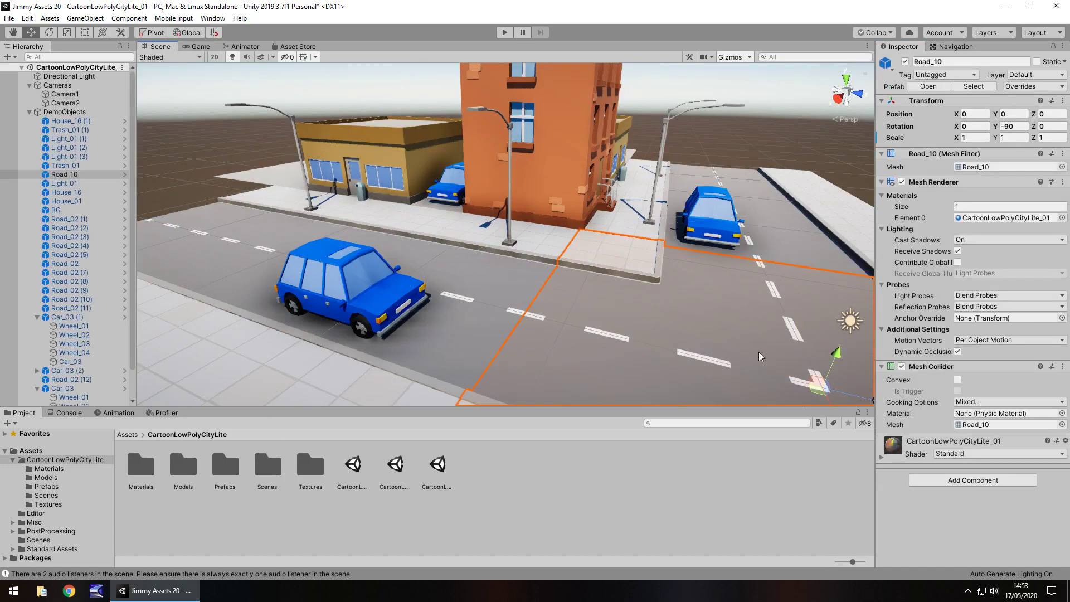
pyautogui.click(891, 434)
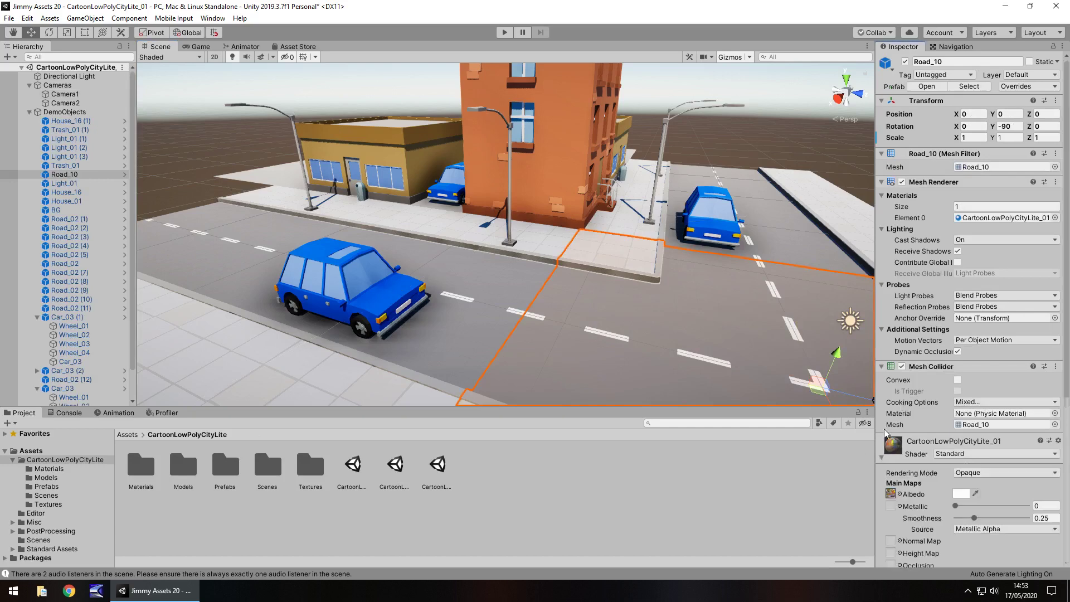
pyautogui.scroll(-5, 901, 463)
pyautogui.moveTo(955, 284); pyautogui.dragTo(1015, 296)
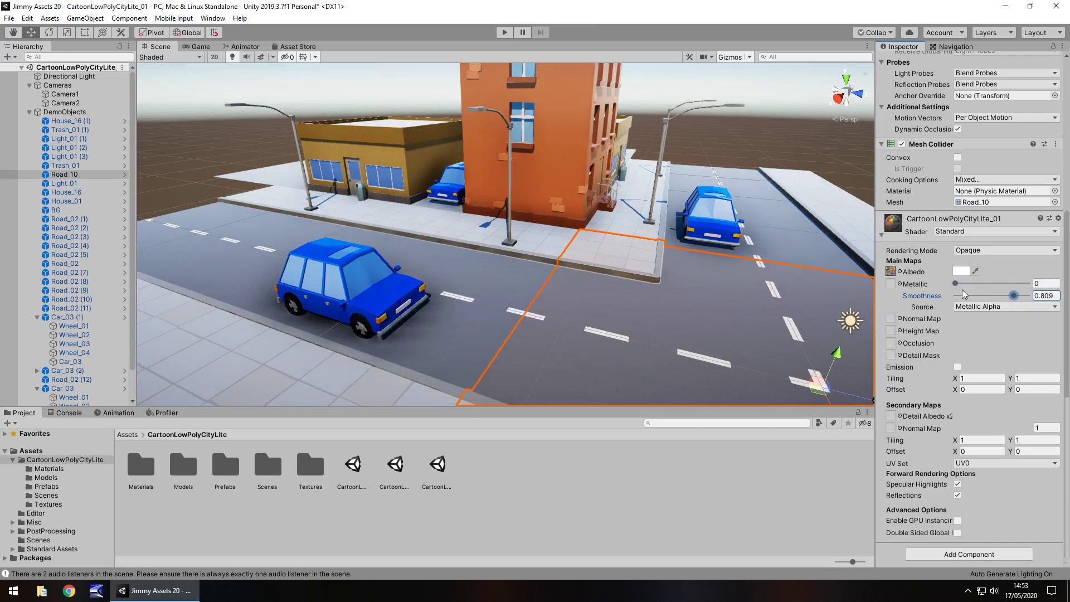
# Tint the material's Albedo red as a test, then return it to white
pyautogui.click(962, 271)
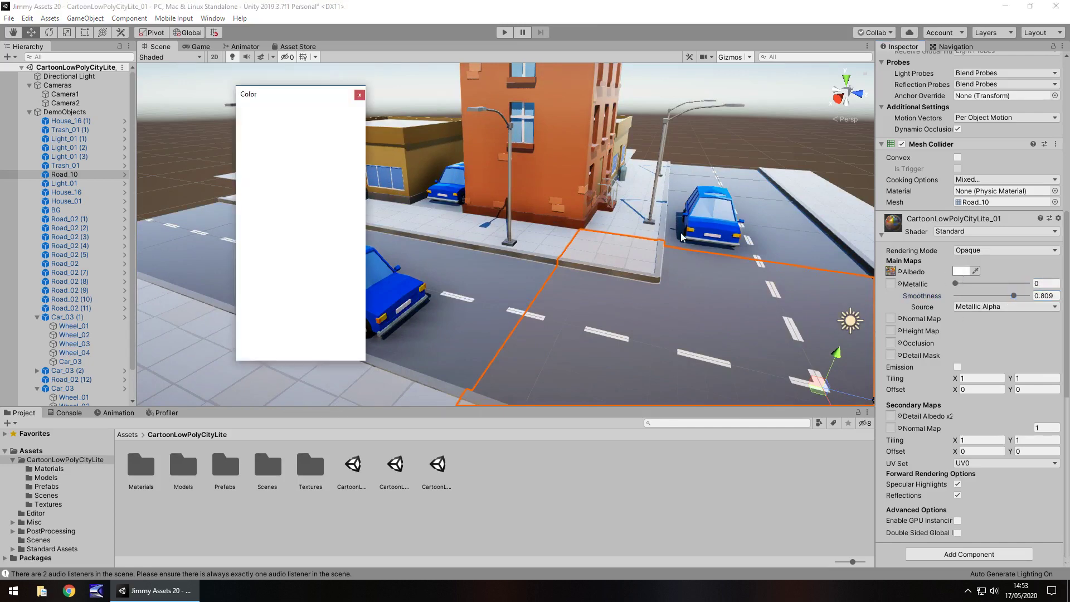
pyautogui.moveTo(280, 176); pyautogui.dragTo(385, 162)
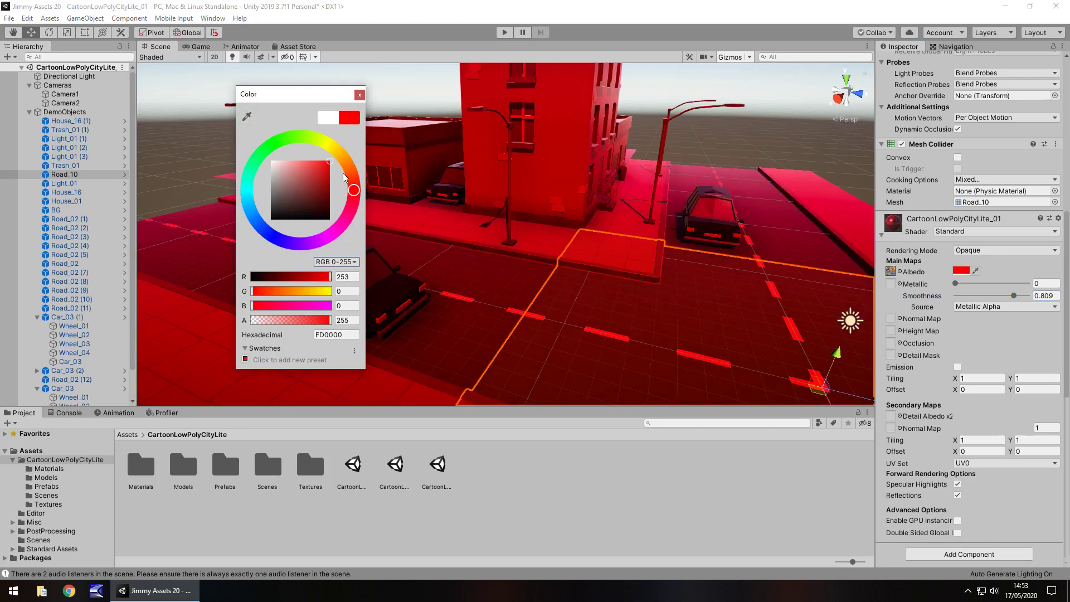
pyautogui.click(328, 117)
pyautogui.click(359, 94)
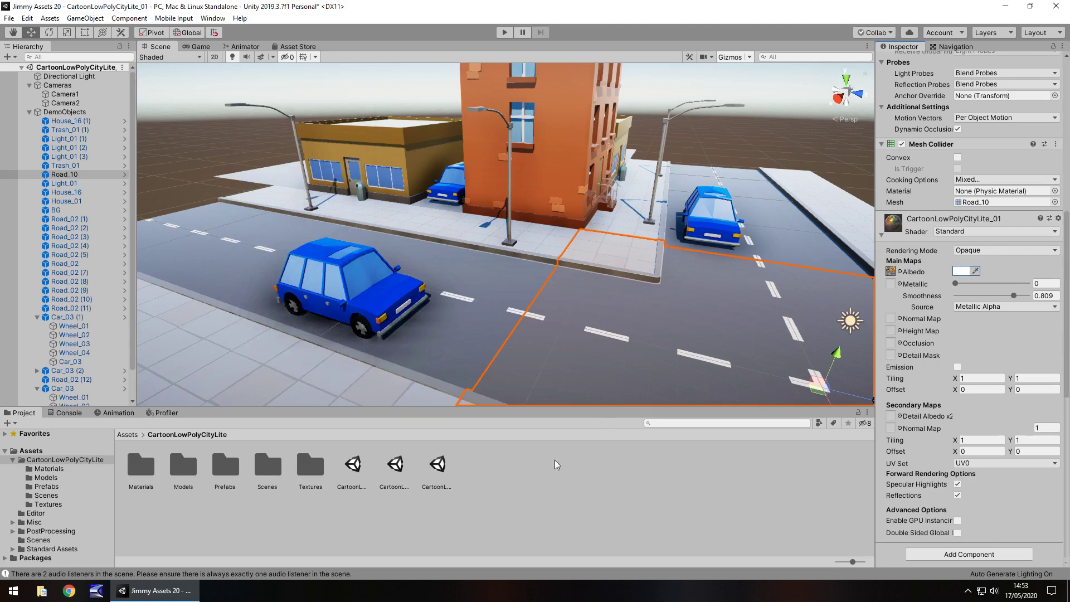
# Open the pack's Materials folder, orbit the scene along the street, and show the Game view
pyautogui.click(144, 471)
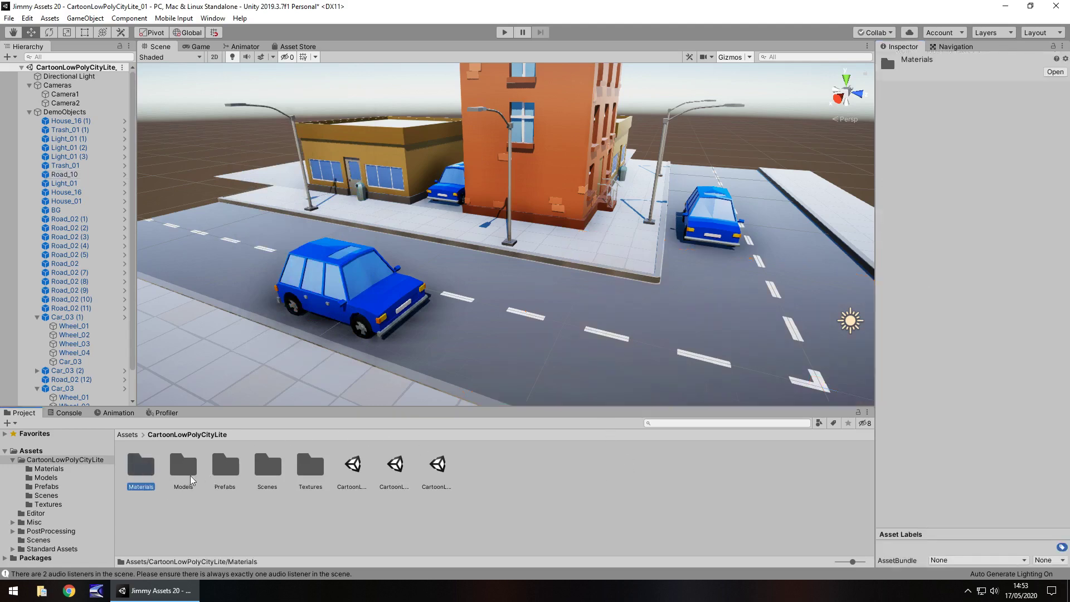
pyautogui.doubleClick(142, 473)
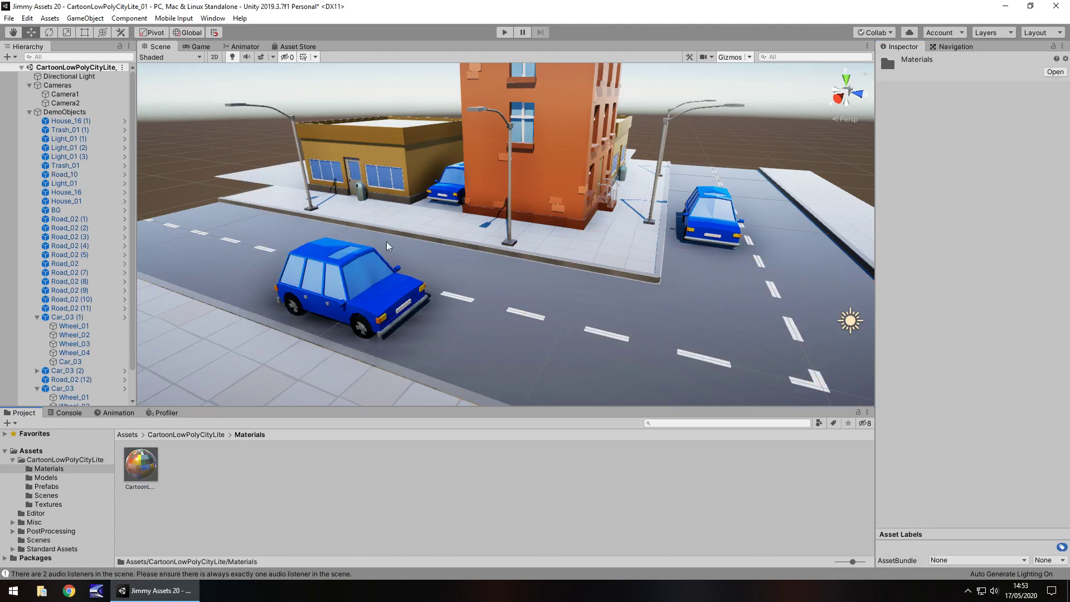
pyautogui.moveTo(473, 265); pyautogui.dragTo(499, 226, button='right')
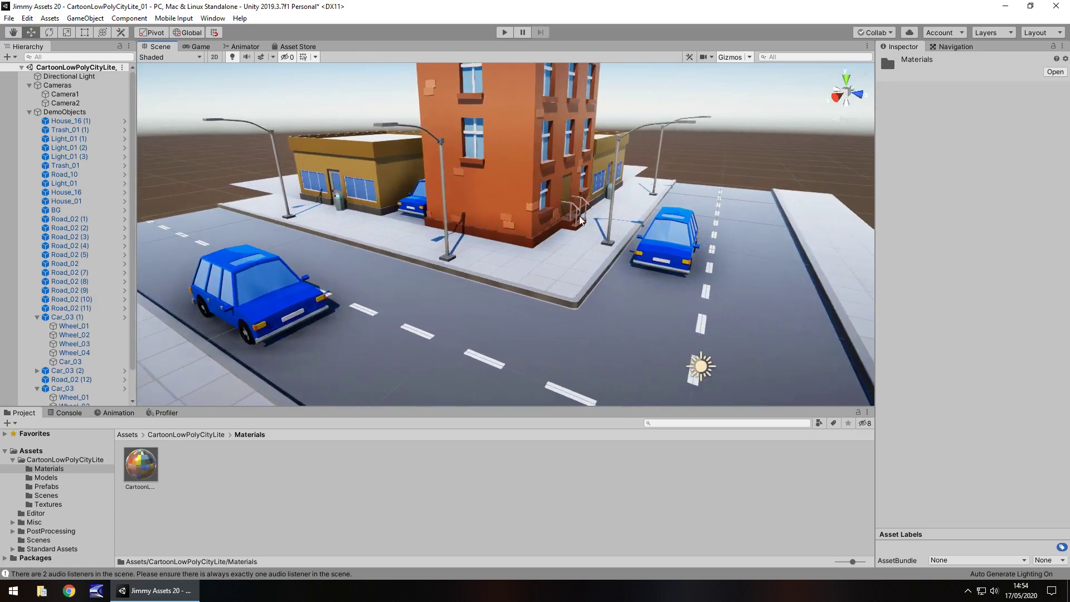
pyautogui.moveTo(582, 221); pyautogui.dragTo(313, 204, button='right')
pyautogui.click(201, 46)
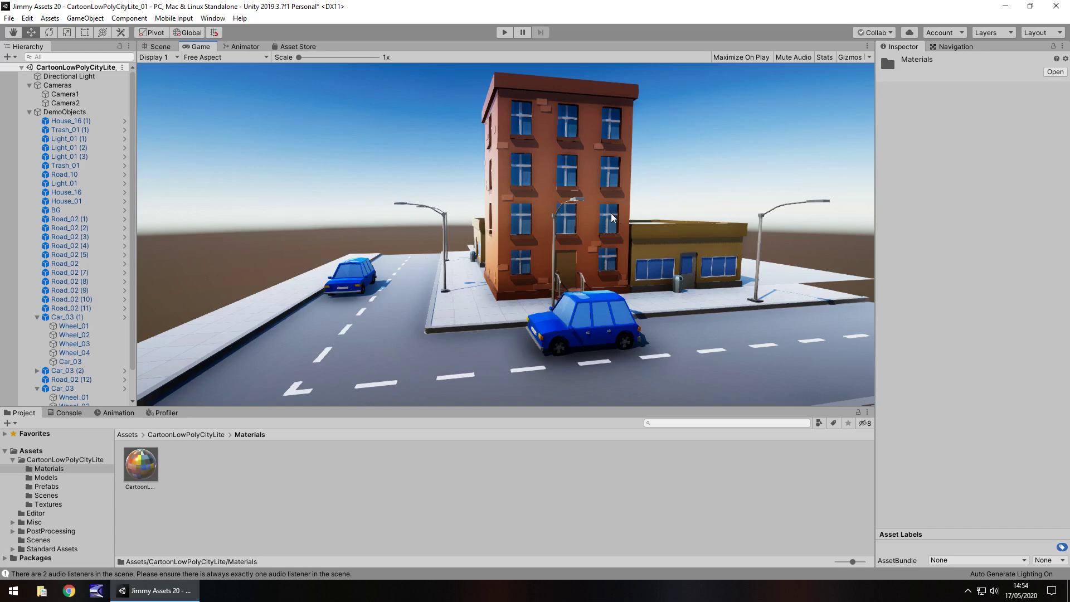
pyautogui.click(56, 477)
pyautogui.click(55, 485)
pyautogui.click(65, 494)
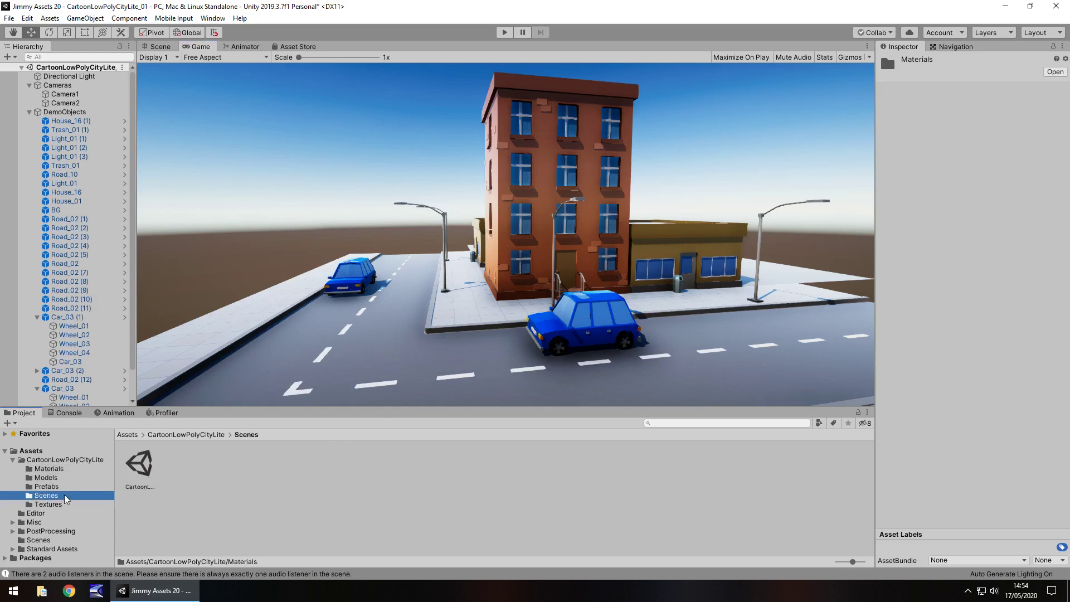
pyautogui.press('Down')
pyautogui.press('Up')
pyautogui.press('Up')
pyautogui.press('Up')
pyautogui.press('Up')
pyautogui.press('Up')
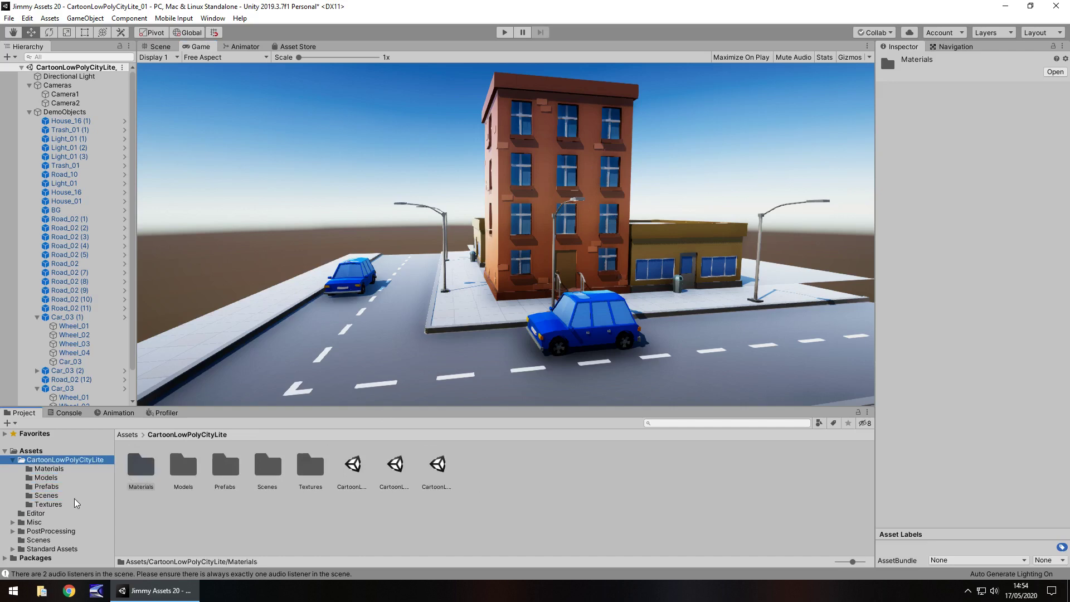
pyautogui.press('Down')
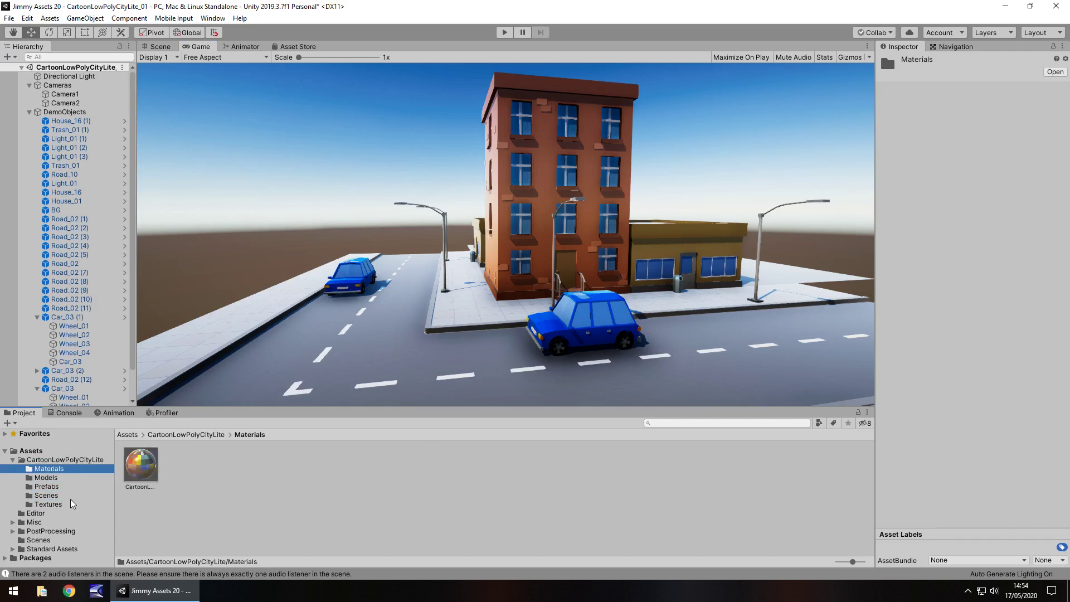
pyautogui.press('Up')
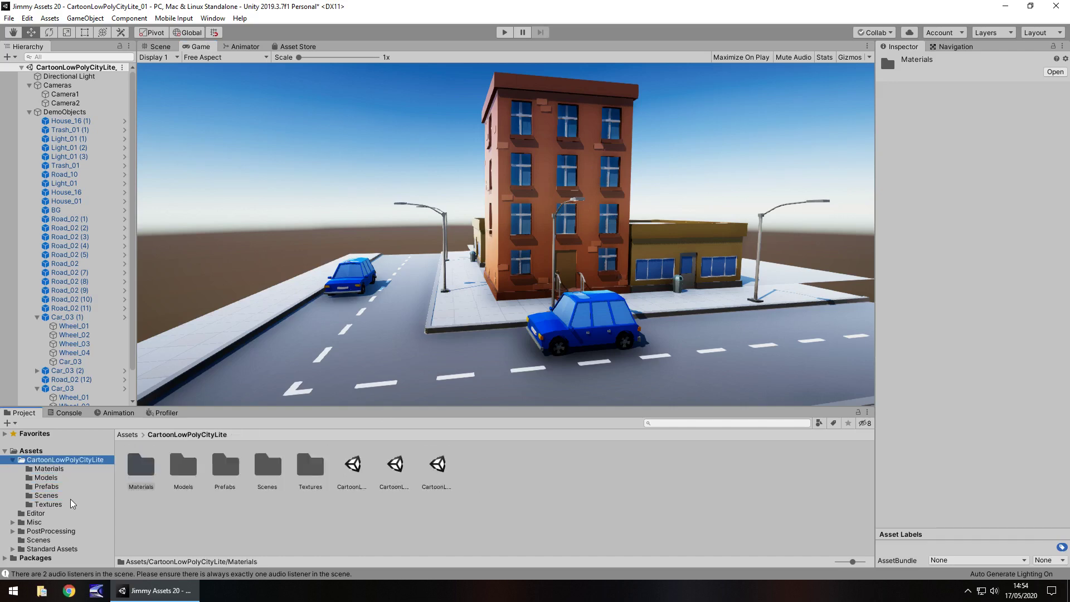
pyautogui.press('Down')
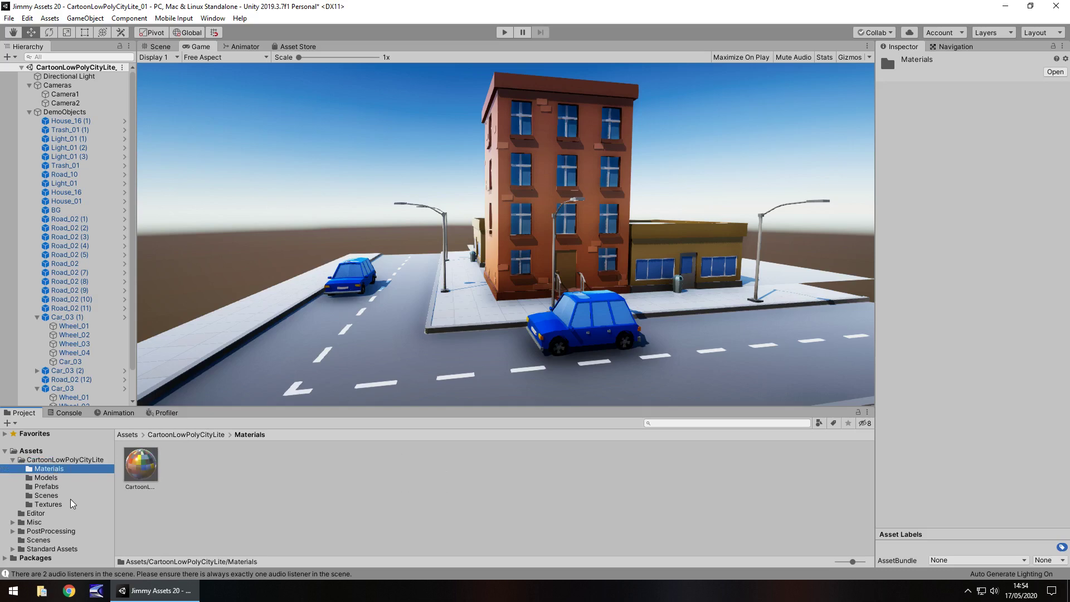
pyautogui.press('Down')
pyautogui.press('Down')
pyautogui.press('Down')
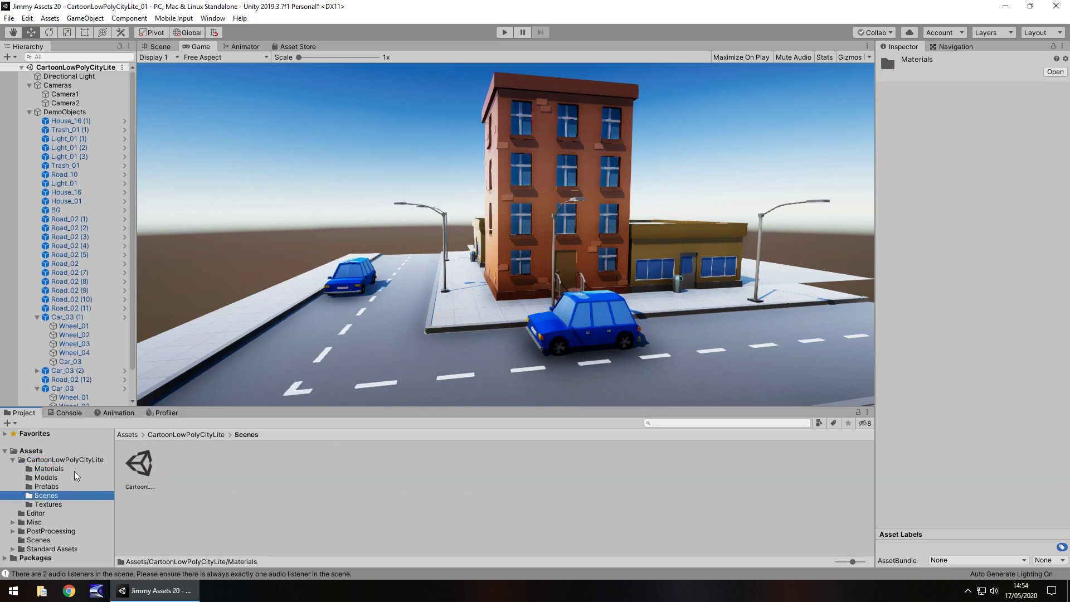
pyautogui.press('Up')
pyautogui.press('Up')
pyautogui.press('Up')
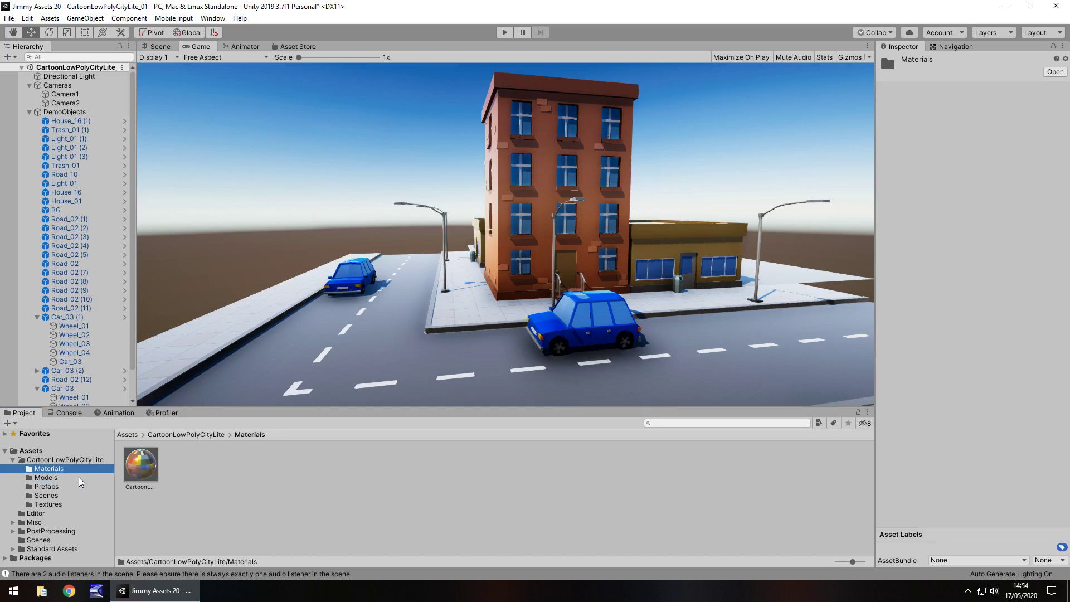
pyautogui.press('Down')
pyautogui.press('Down')
pyautogui.press('Down')
pyautogui.press('Down')
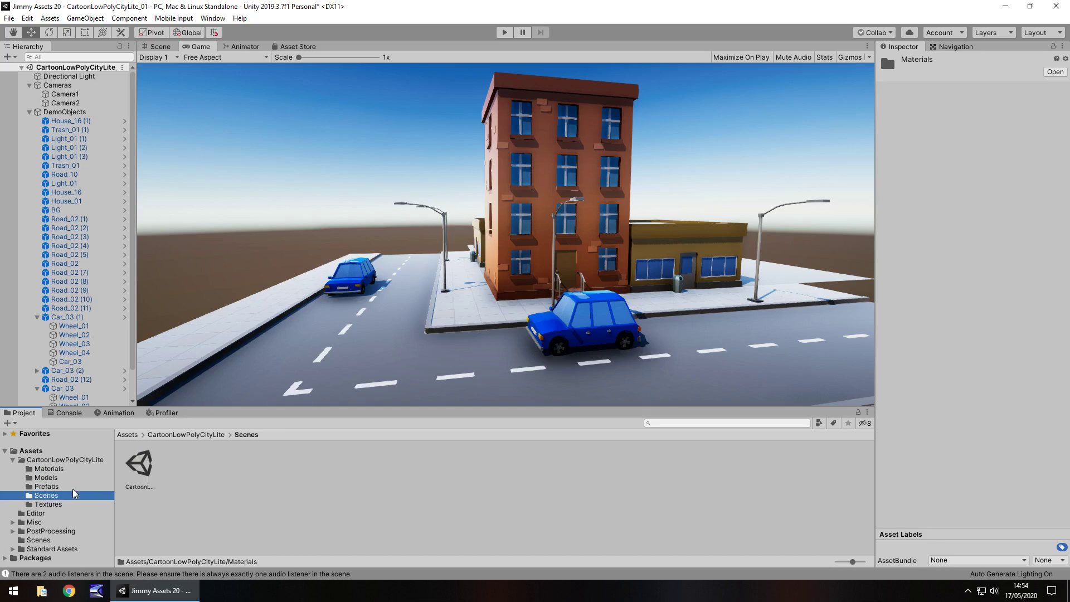
pyautogui.press('Up')
pyautogui.press('Up')
pyautogui.press('Up')
pyautogui.press('Up')
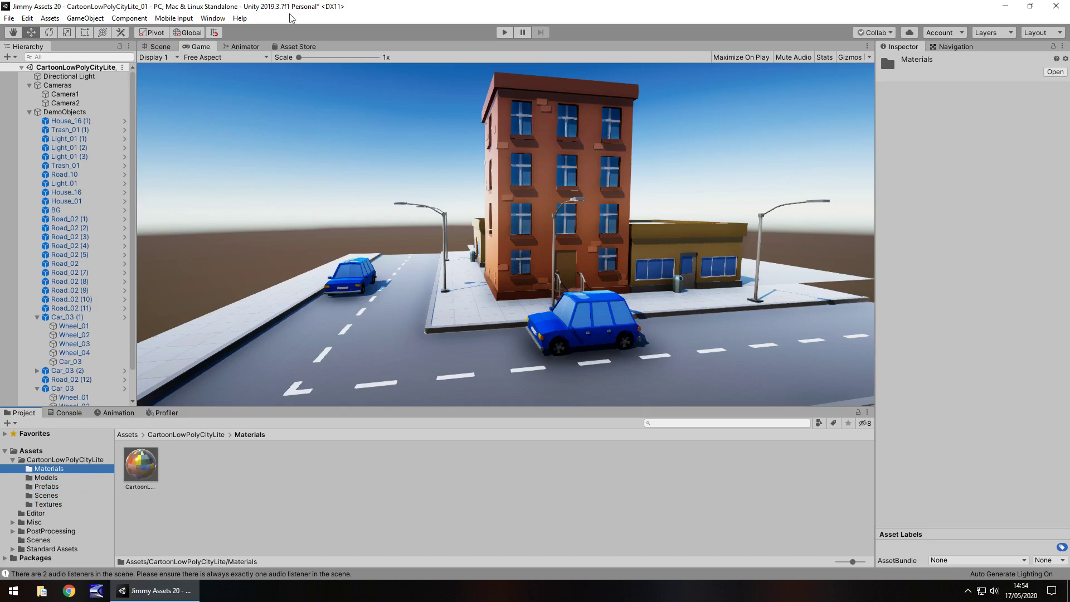
# Scroll the pack's Asset Store listing to review its free licence, 1.0 MB size and version 1.1
pyautogui.click(310, 48)
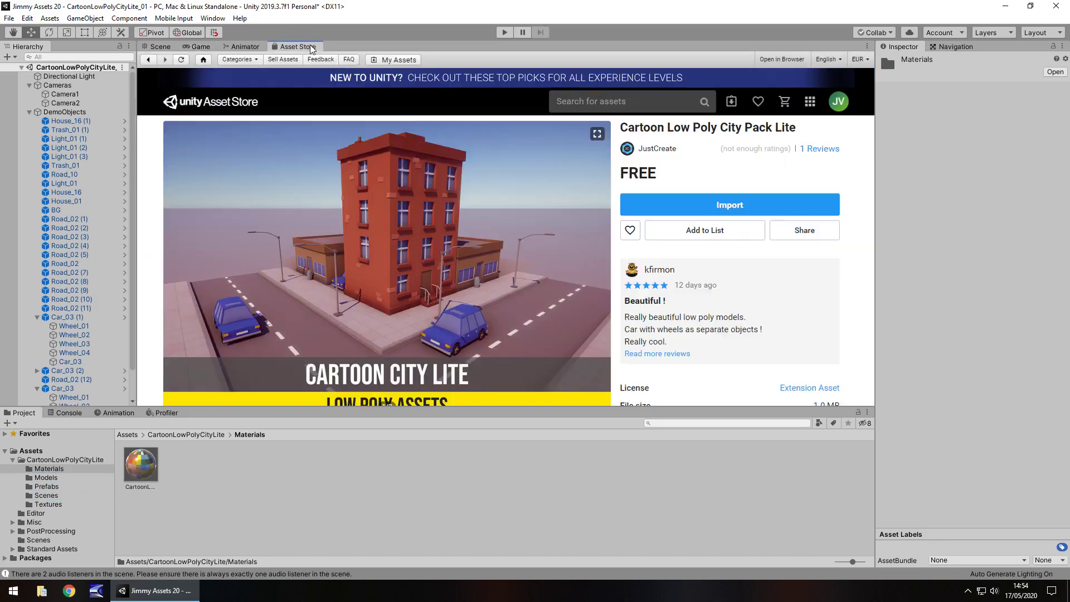
pyautogui.scroll(-2, 742, 264)
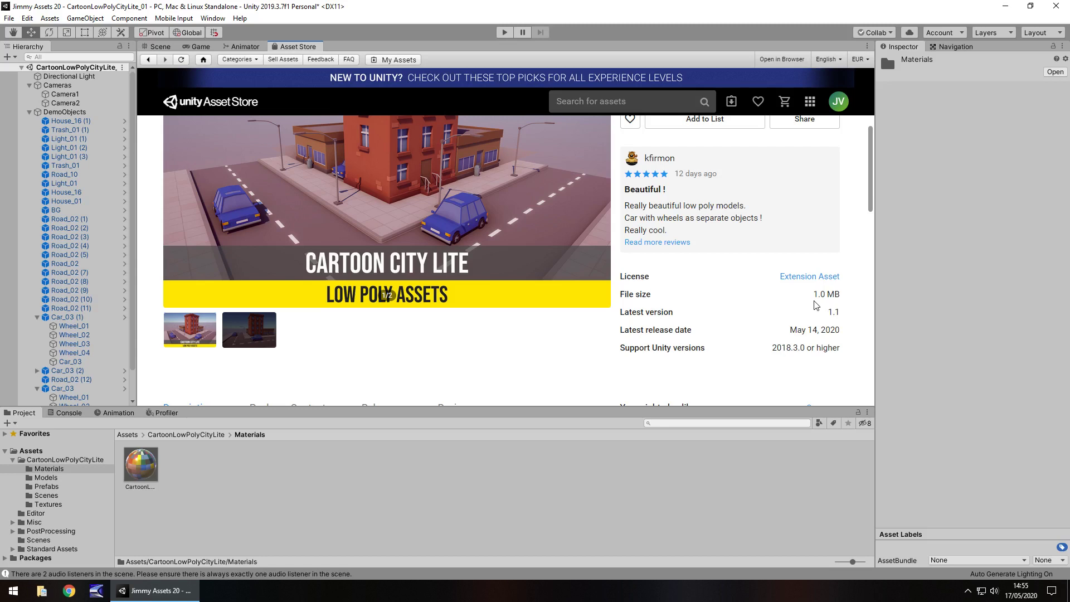
pyautogui.scroll(1, 719, 284)
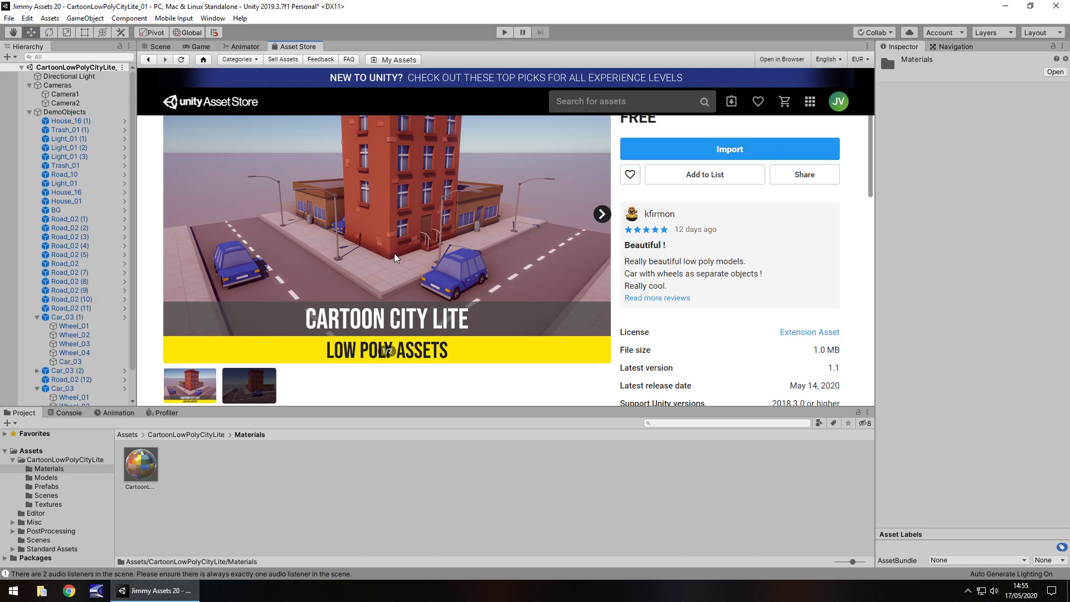
# Leave the Asset Store page and show the Game view of the street corner
pyautogui.click(200, 46)
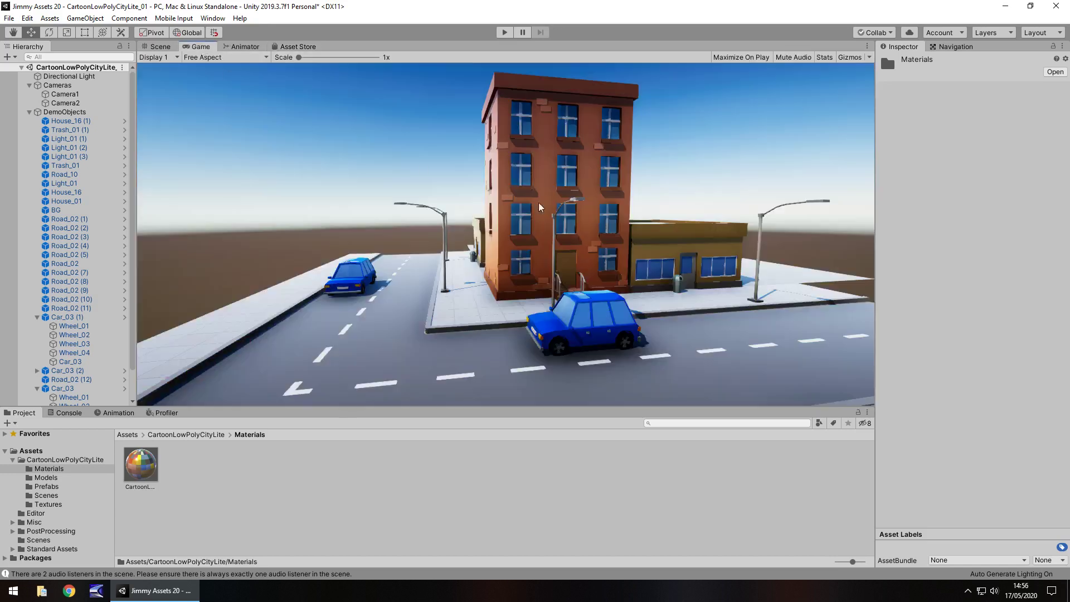